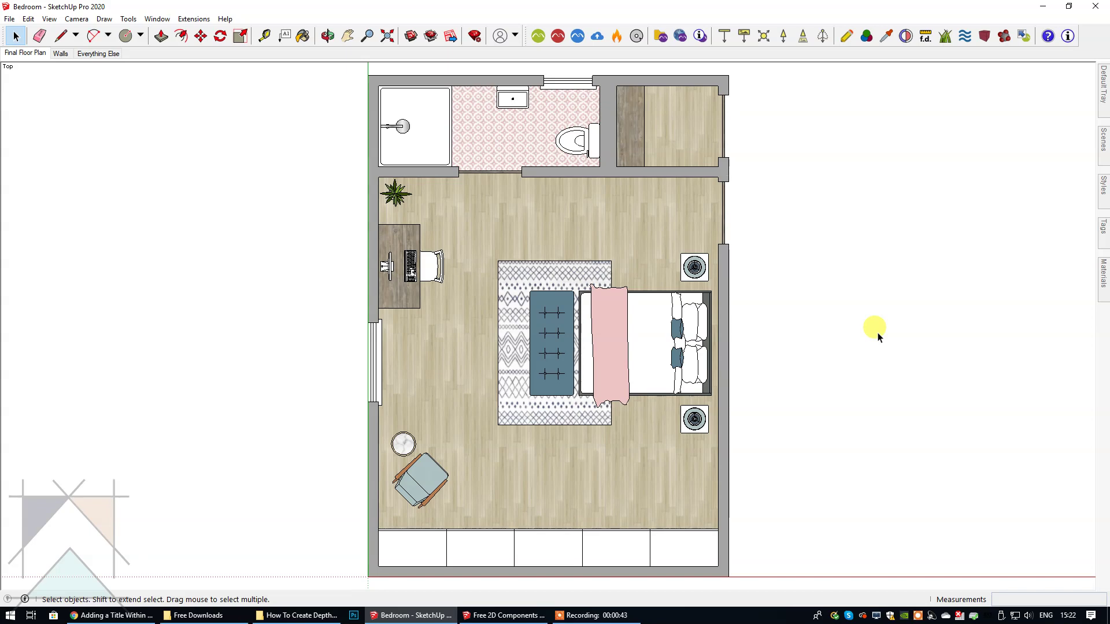
- Preview the plan in a tilted perspective view, then return to the top-down floor plan scene
left_click(78, 19)
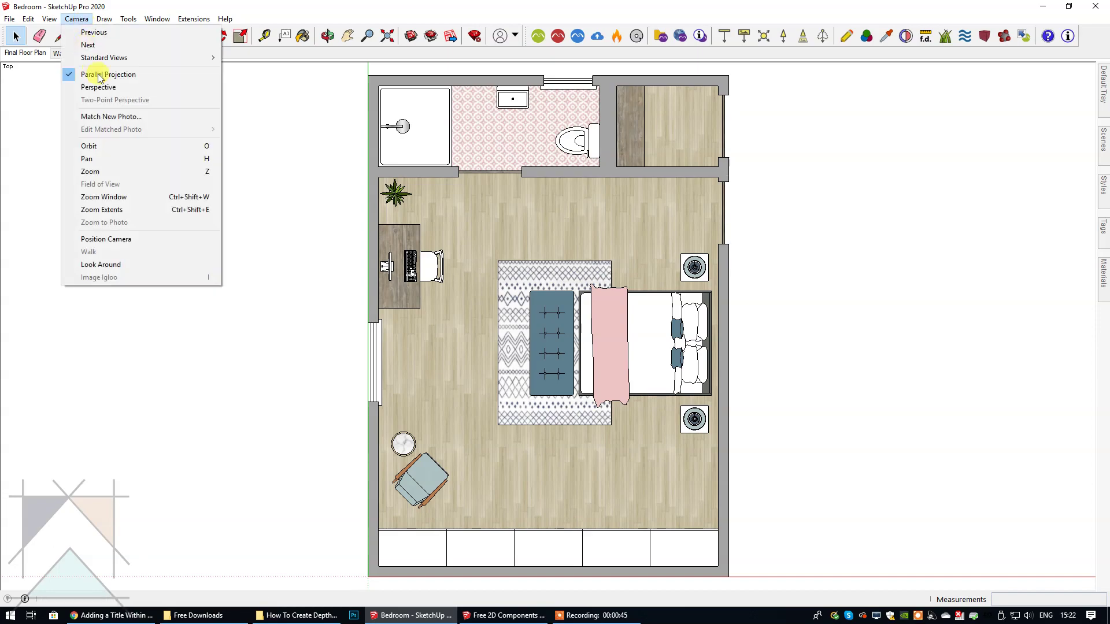
left_click(98, 86)
left_click(328, 36)
left_click_drag(522, 427, 502, 520)
left_click(16, 36)
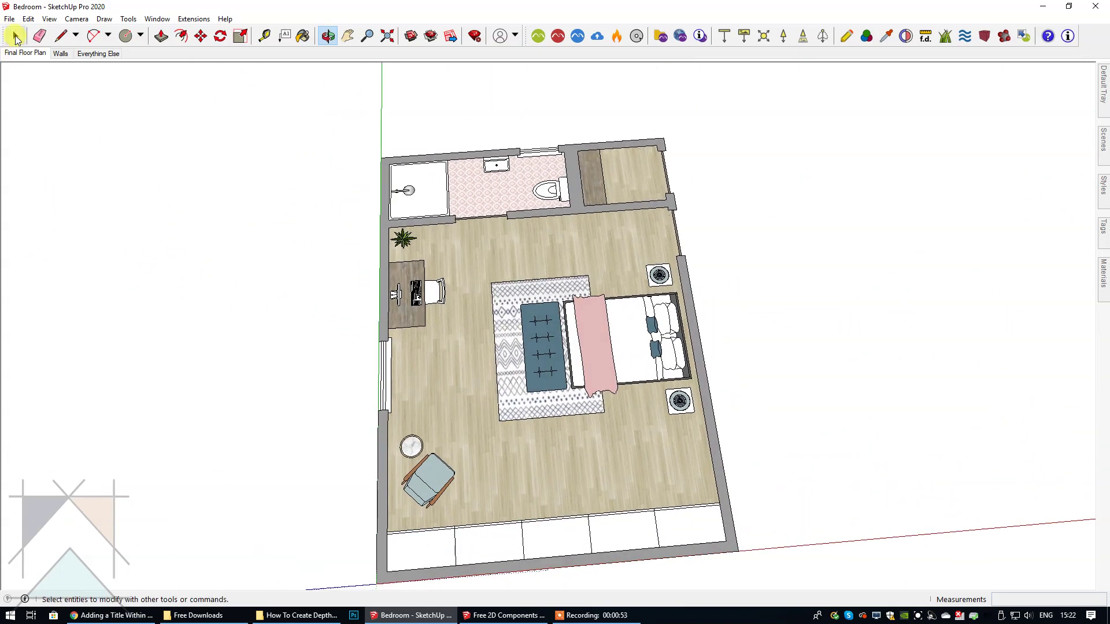
left_click(21, 53)
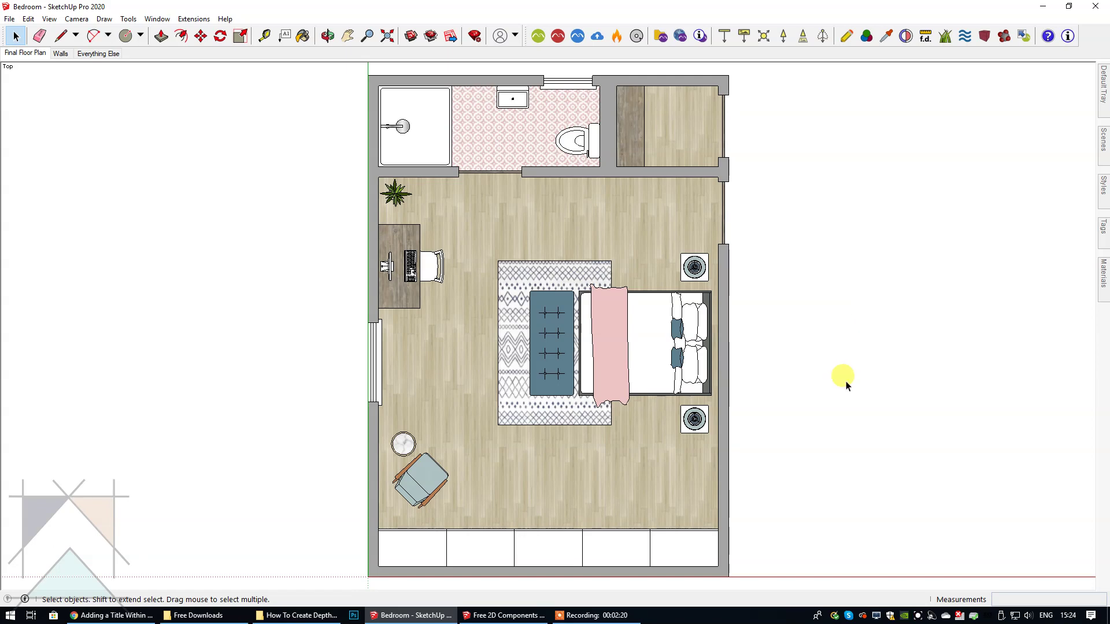
- Look over the 2D components file's overview scene, then go back to the bedroom model
left_click(484, 617)
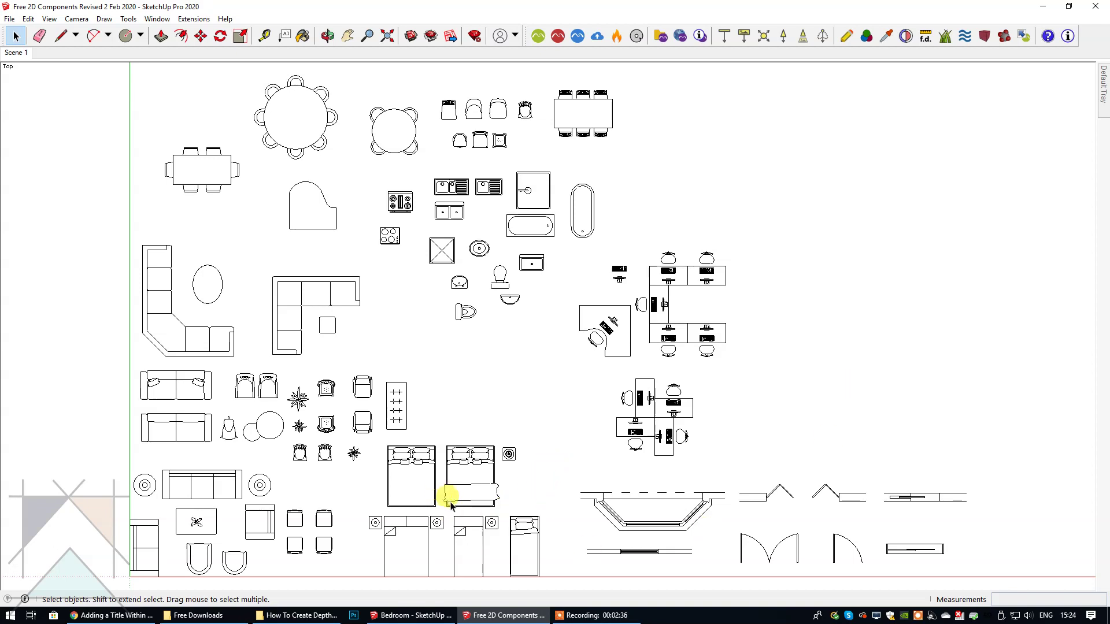
scroll(449, 495, "up", 5)
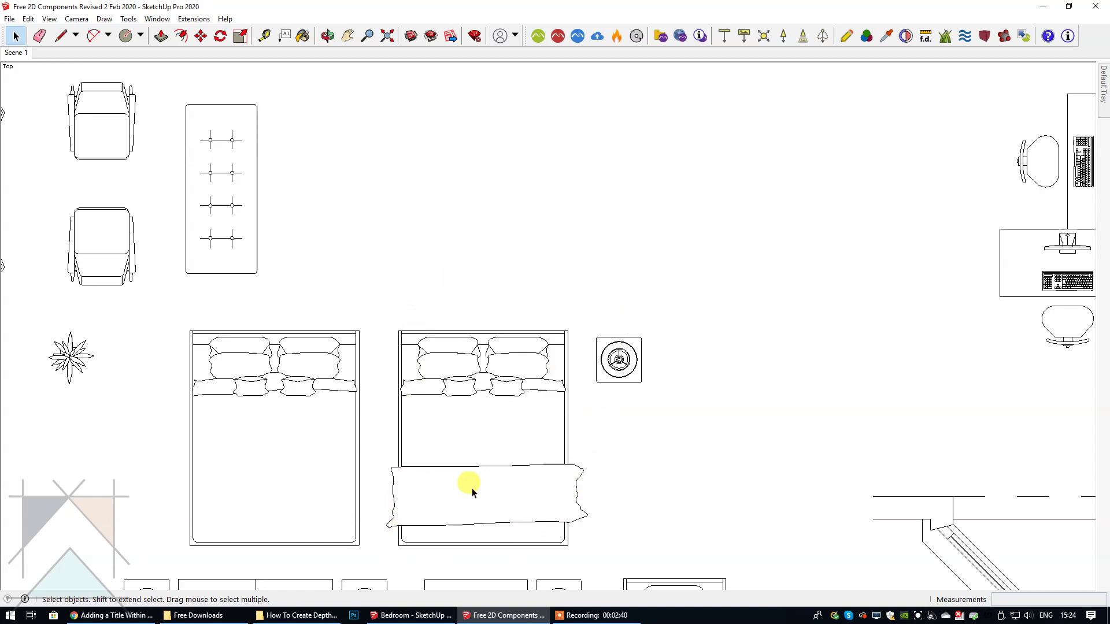
left_click(14, 53)
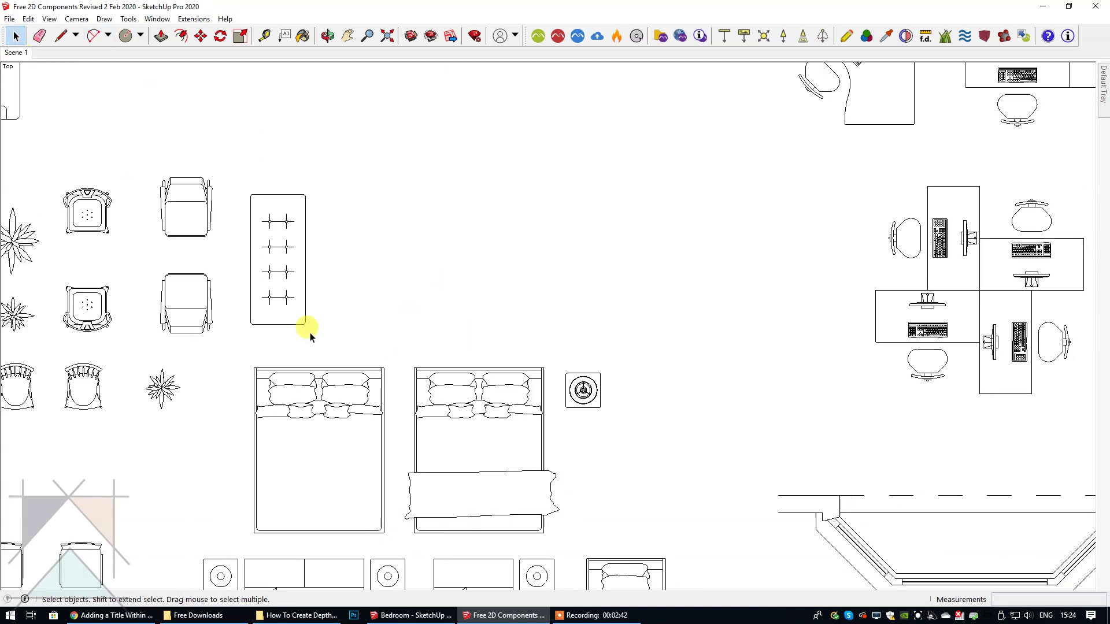
left_click(407, 614)
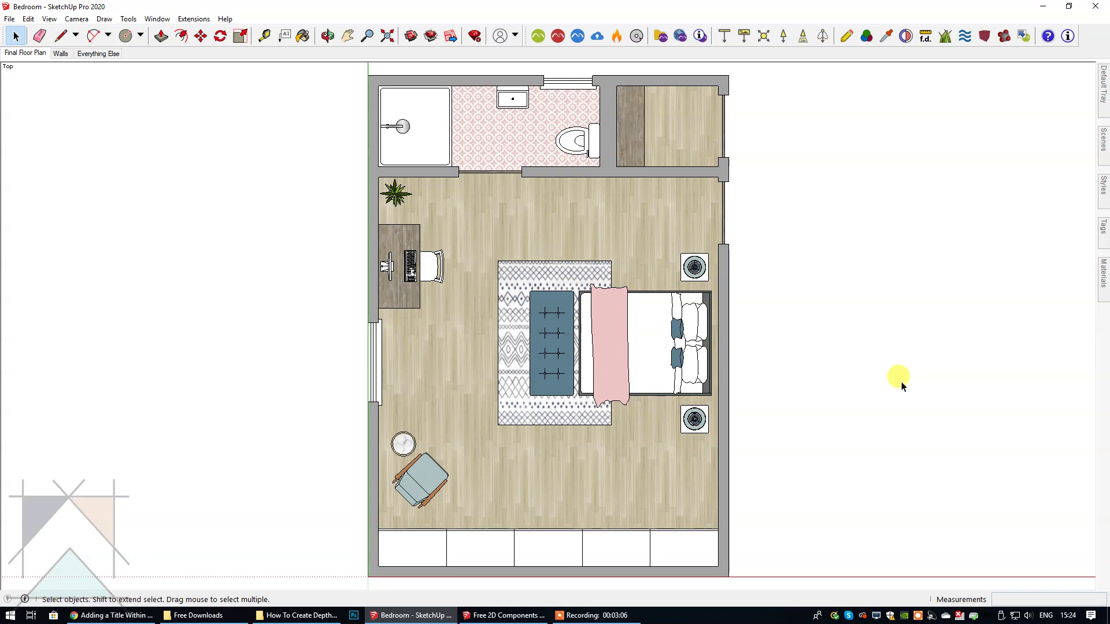
- Zoom and pan the plan to bring the bed's pink throw into view
scroll(888, 373, "up", 3)
left_click(348, 36)
left_click_drag(483, 250, 701, 279)
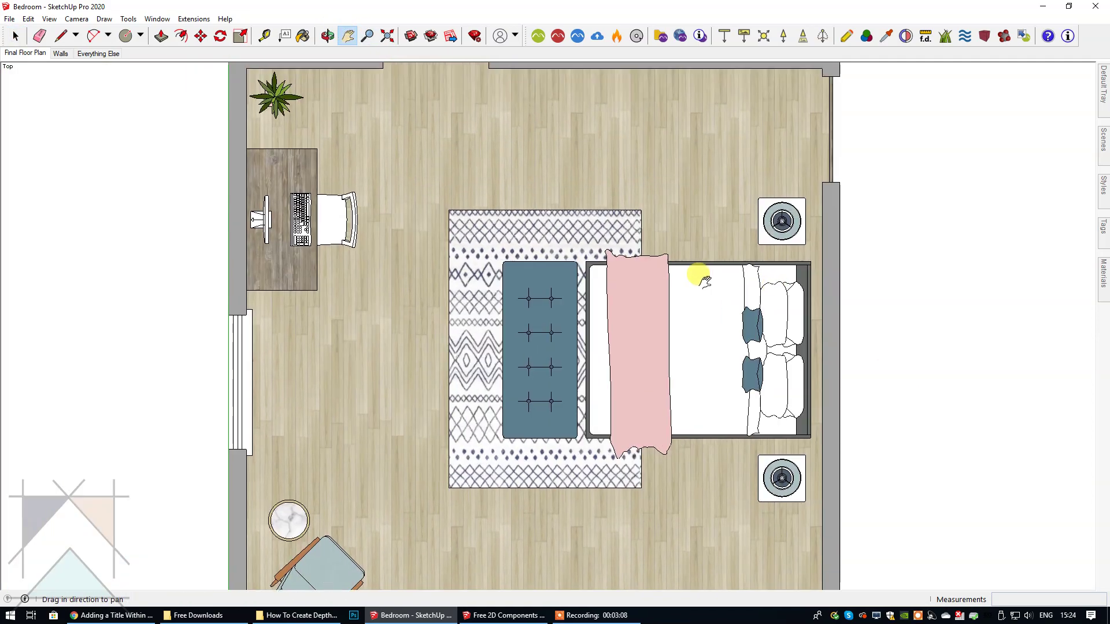
scroll(701, 280, "up", 3)
left_click(15, 36)
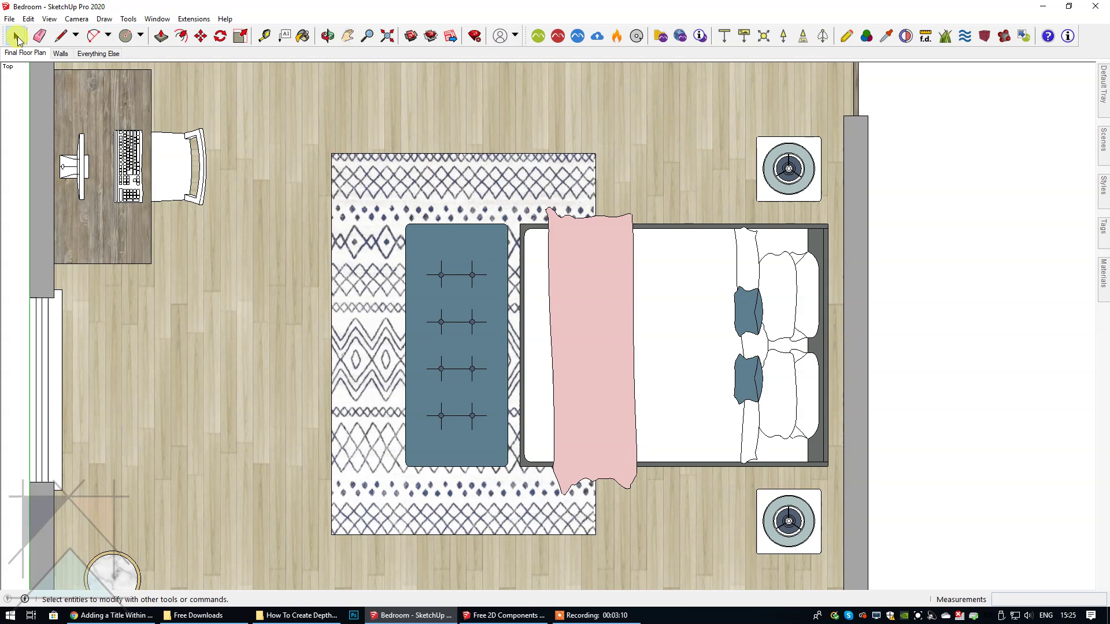
scroll(605, 261, "up", 1)
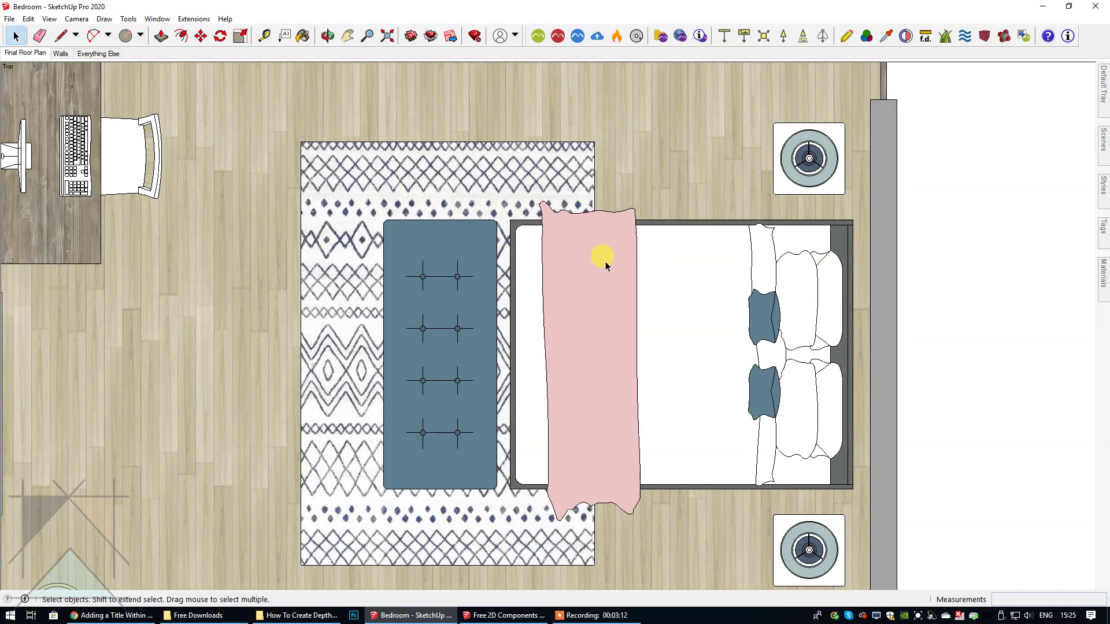
- Draw two lines across the throw's top end along the bed frame edges
left_click(60, 41)
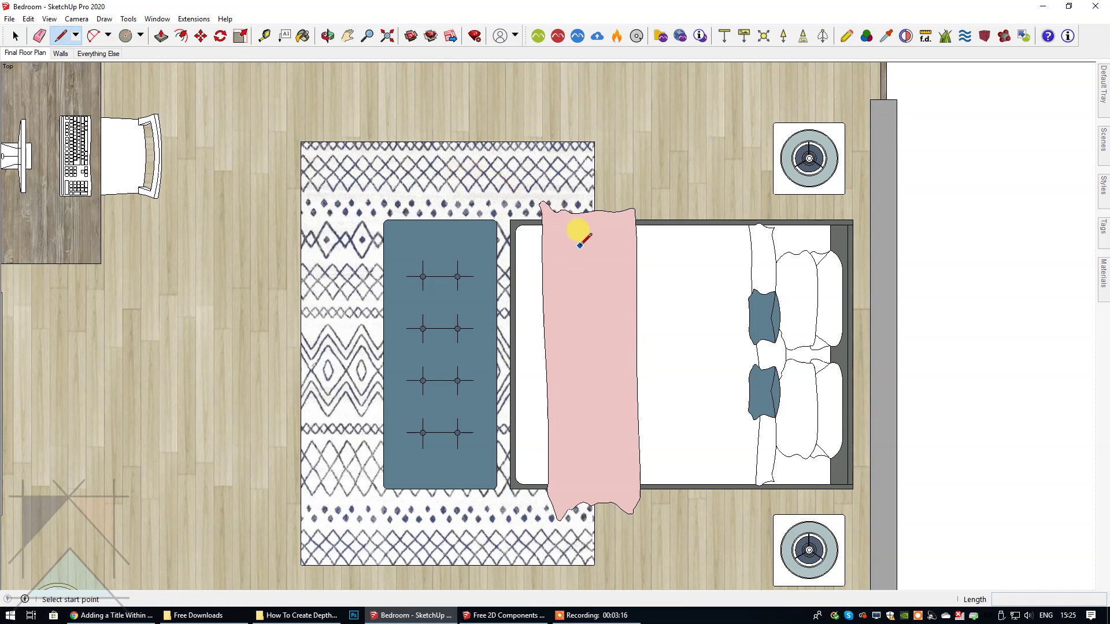
scroll(575, 237, "up", 2)
scroll(575, 237, "up", 1)
scroll(568, 229, "up", 1)
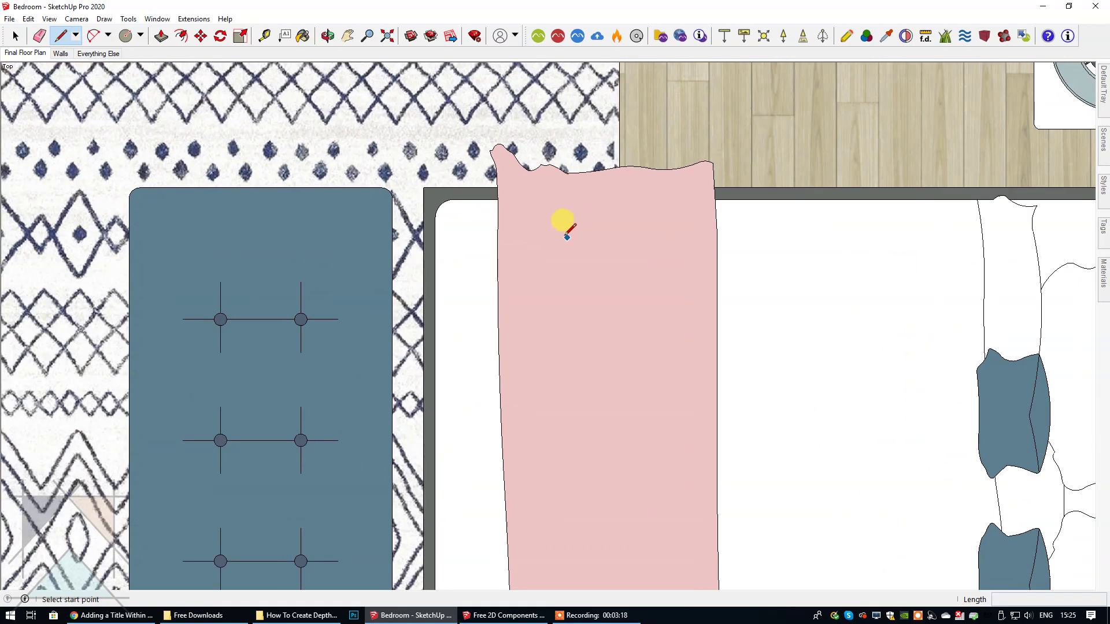
left_click(714, 187)
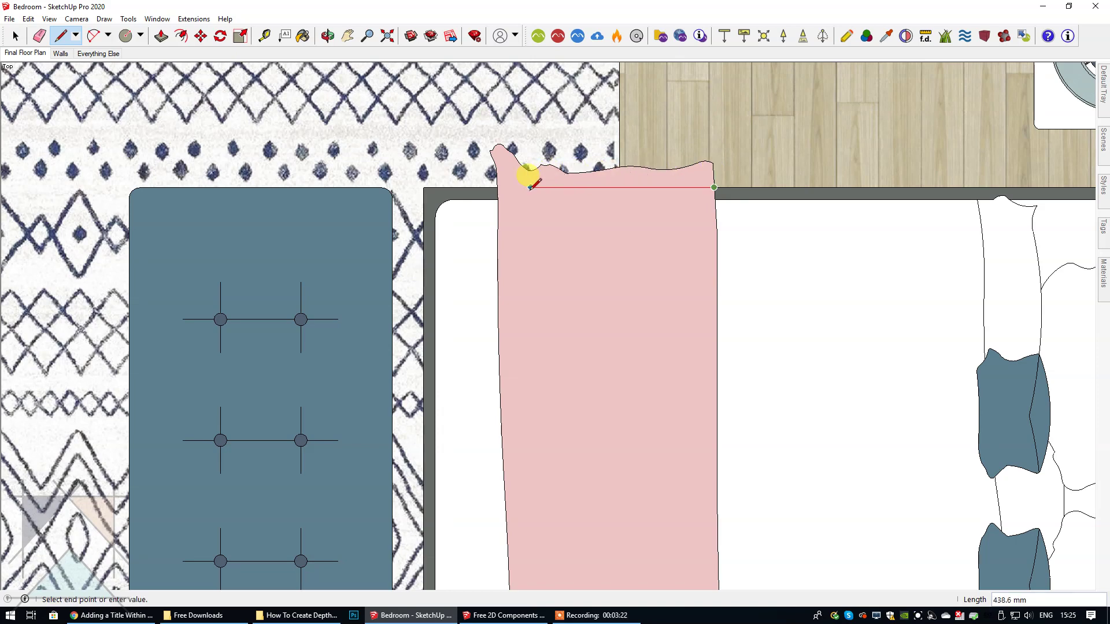
left_click(497, 187)
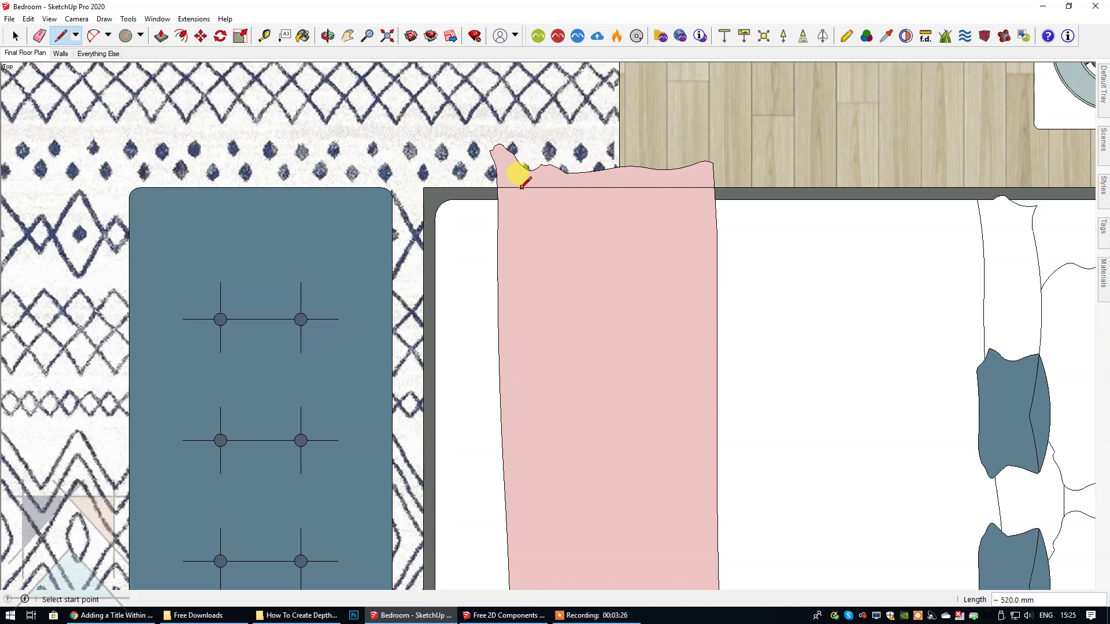
scroll(606, 187, "up", 3)
scroll(607, 187, "up", 1)
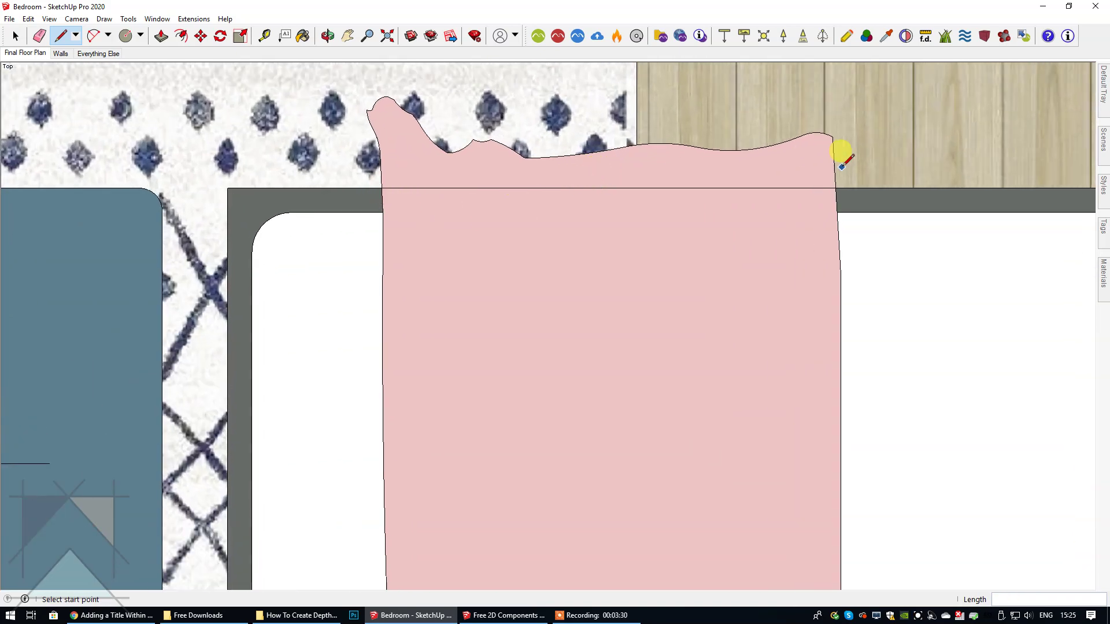
scroll(835, 202, "up", 2)
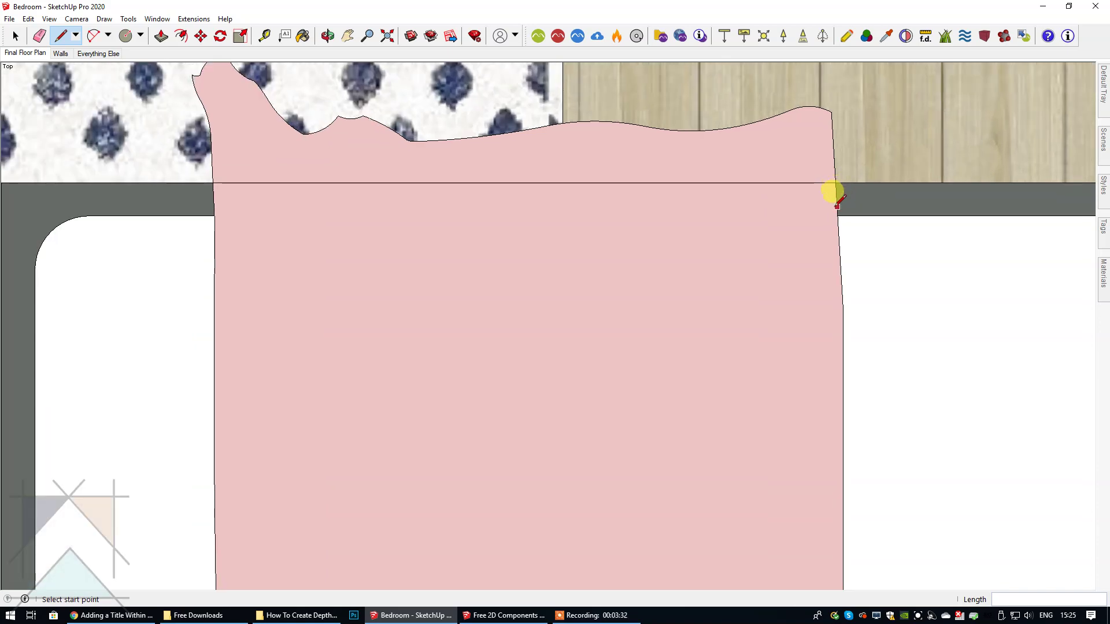
left_click(837, 206)
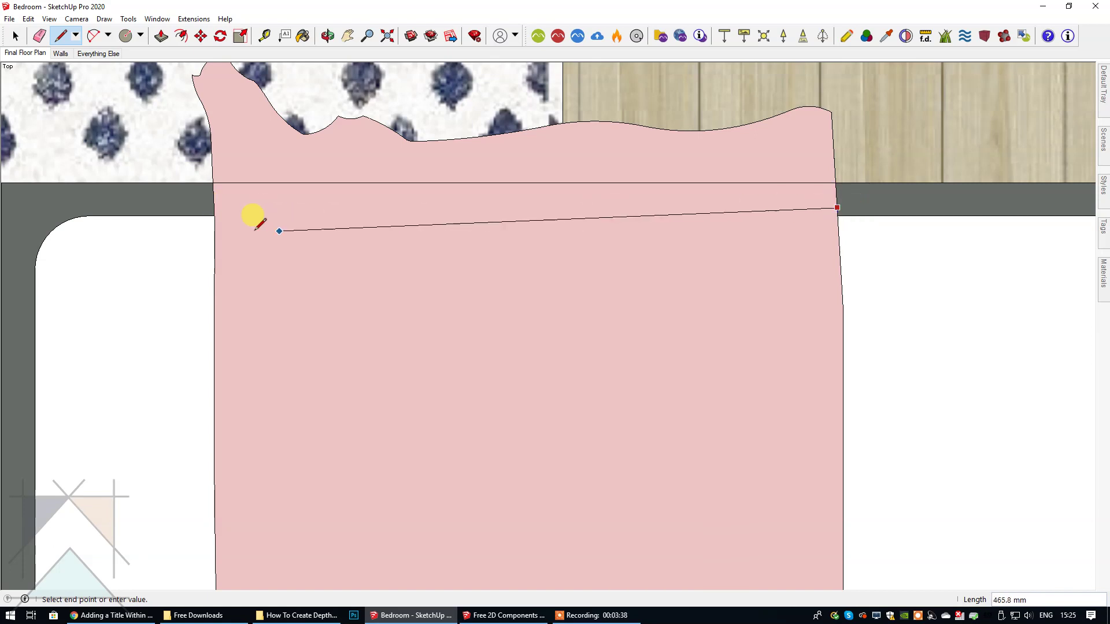
left_click(214, 207)
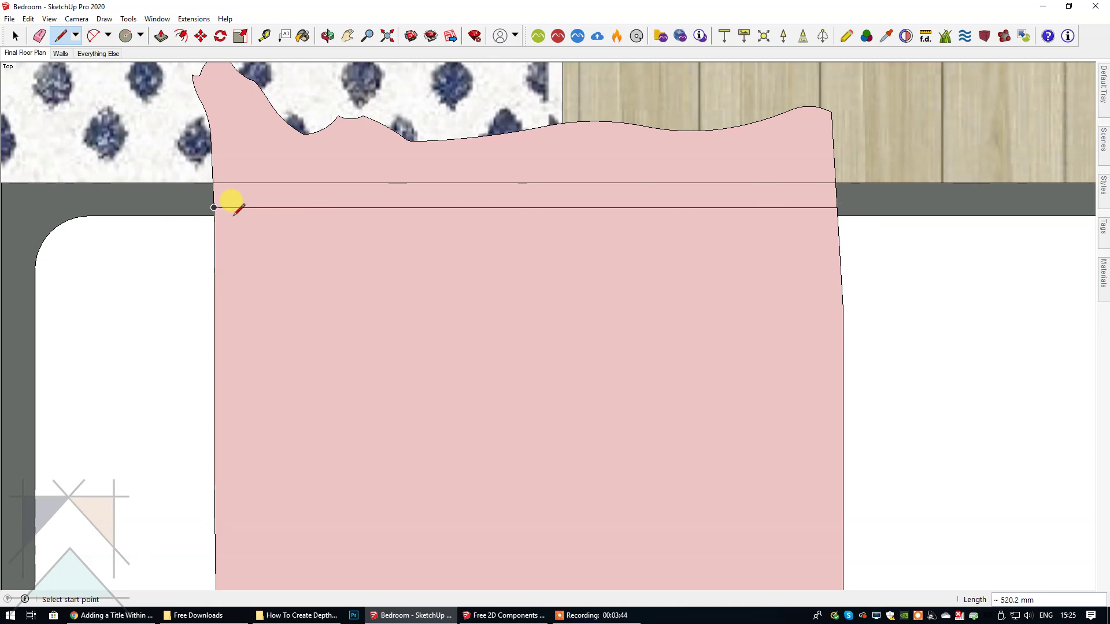
- Pan to the throw's bottom end and draw two roughly 515 mm lines along the frame edges
left_click(348, 40)
left_click_drag(567, 411, 612, 138)
left_click(61, 37)
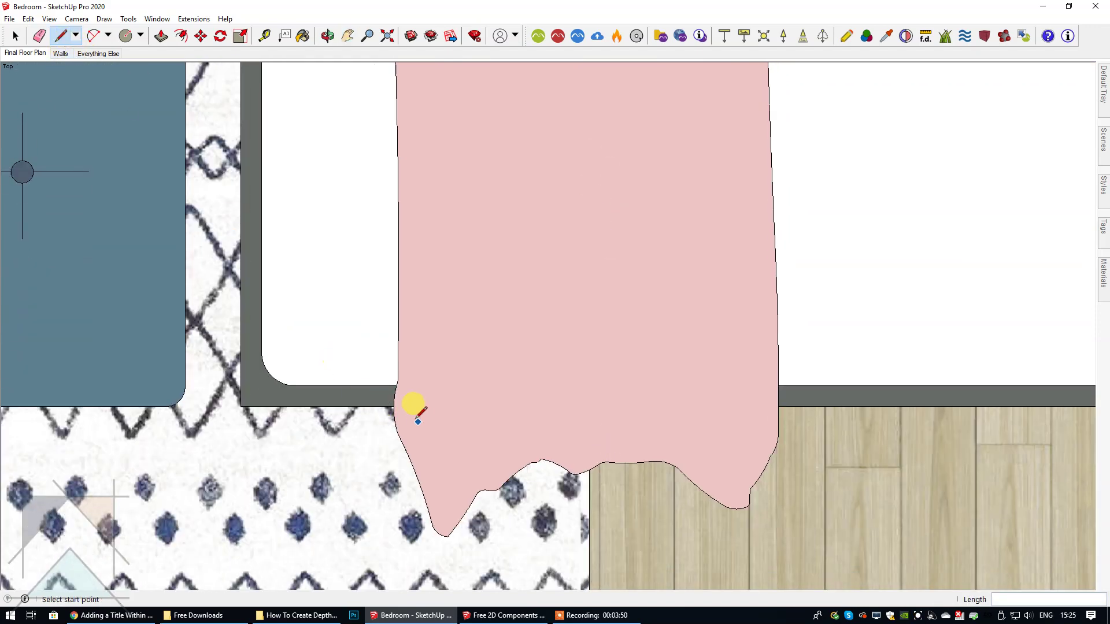
left_click(394, 406)
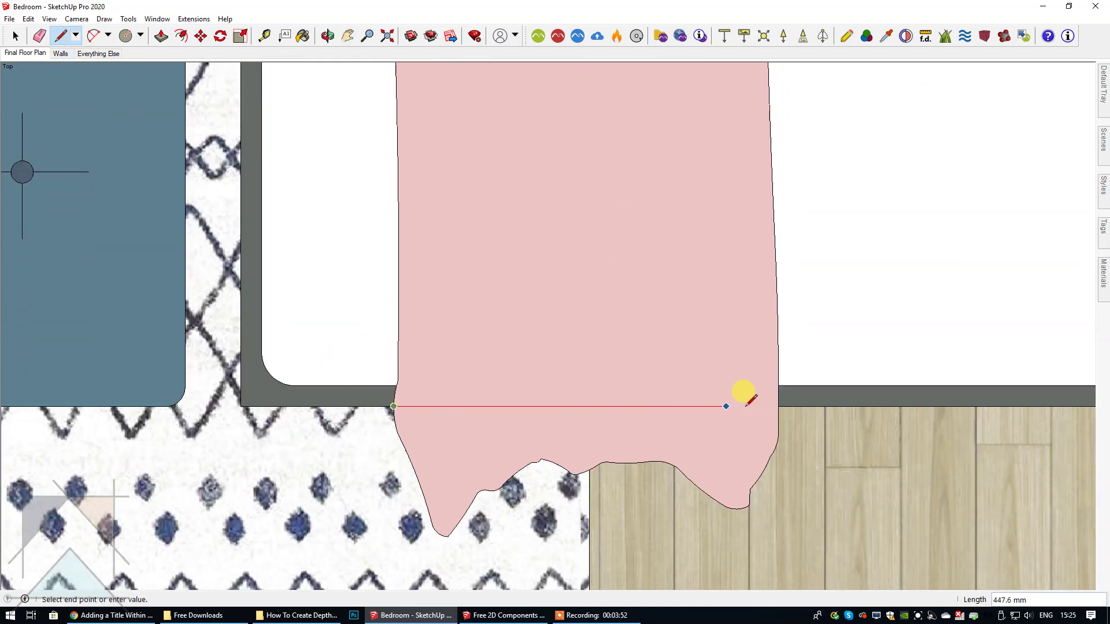
left_click(778, 406)
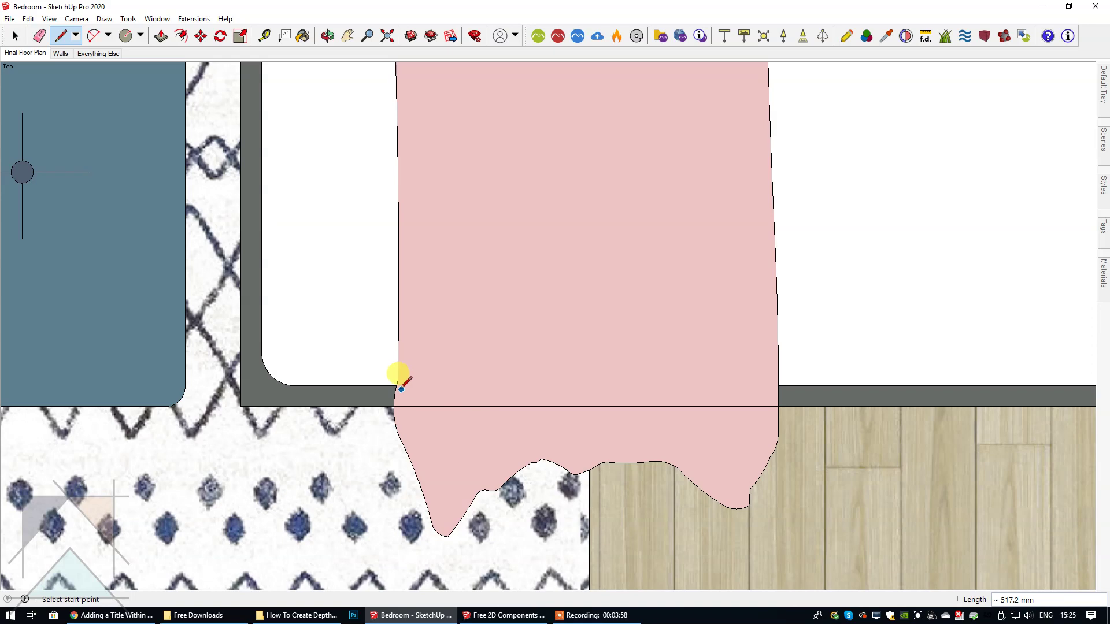
left_click(778, 389)
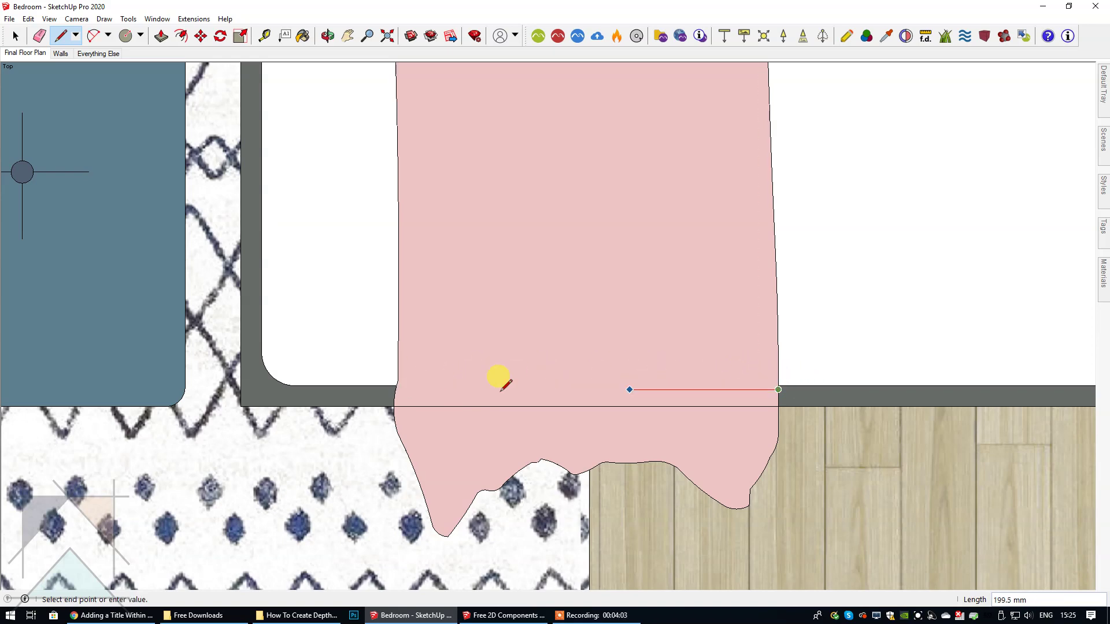
left_click(395, 389)
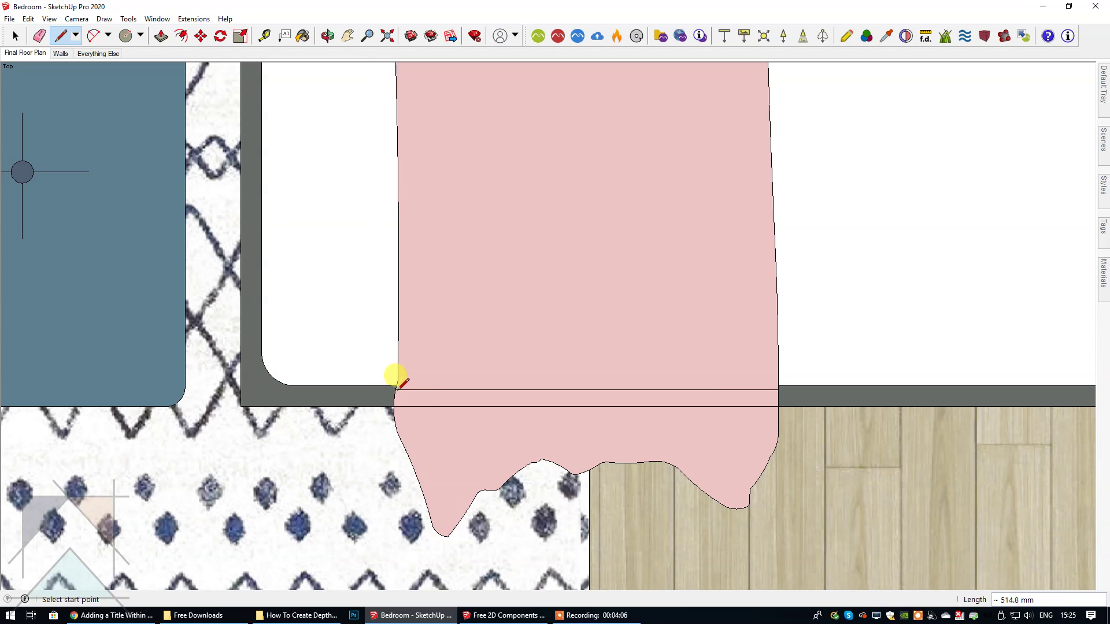
left_click(16, 36)
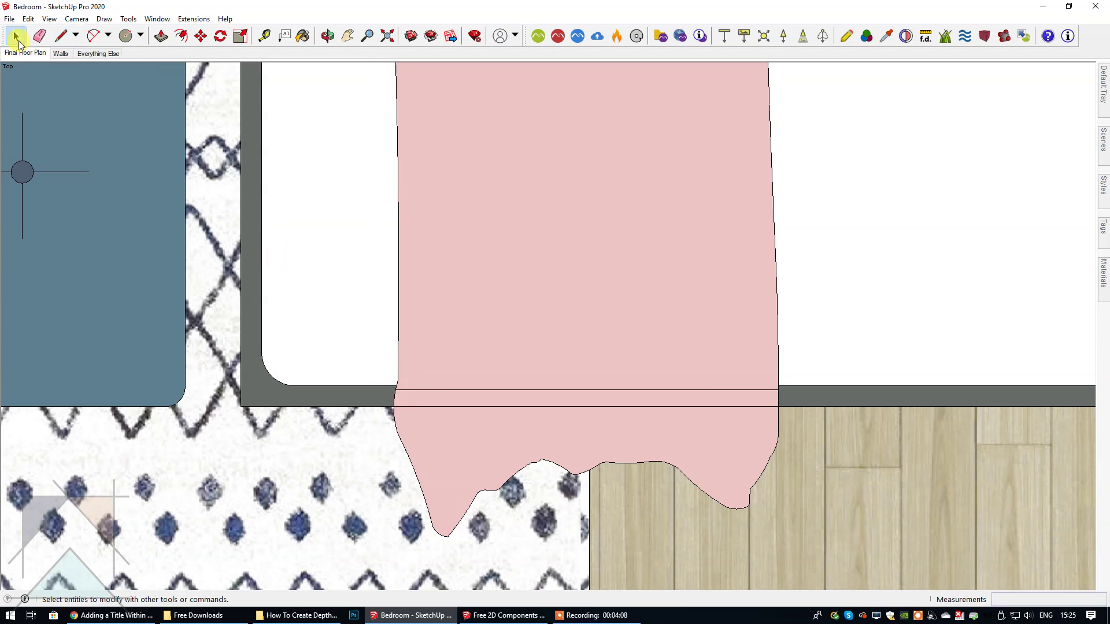
- Return to the Final Floor Plan scene, pin the Materials tray and sample the throw's Color A02
left_click(32, 57)
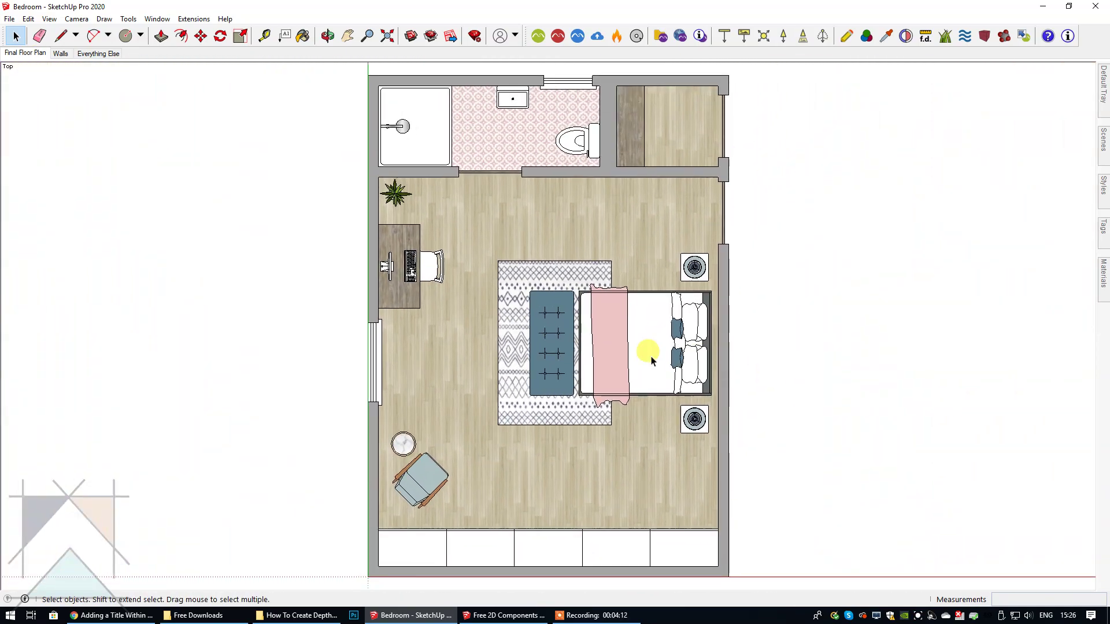
scroll(676, 352, "up", 4)
scroll(673, 350, "up", 1)
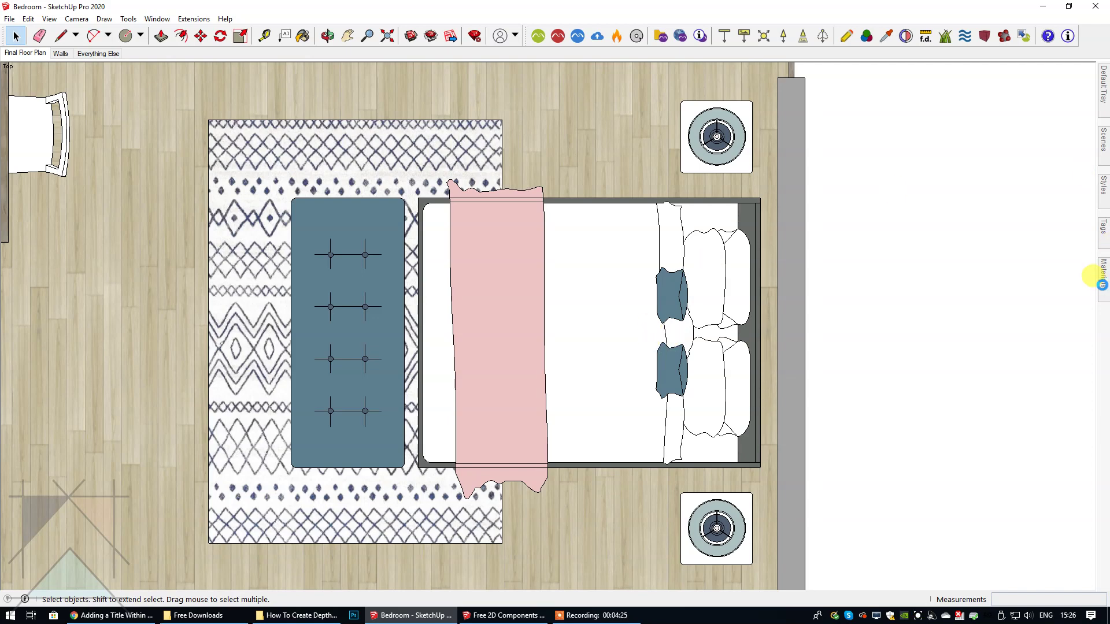
left_click(1102, 284)
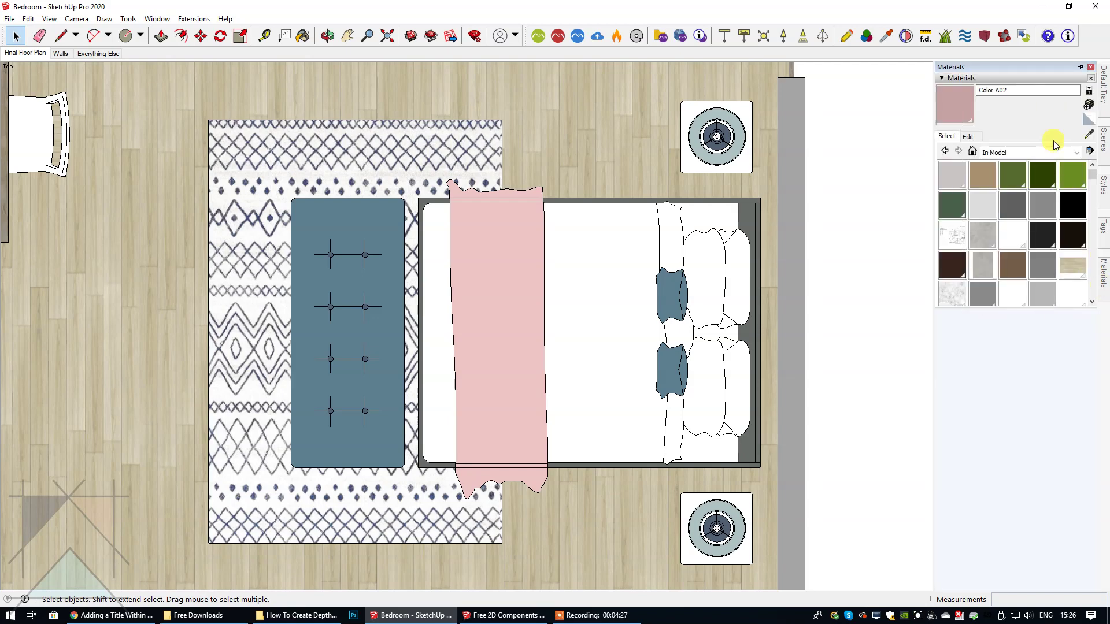
left_click(1079, 67)
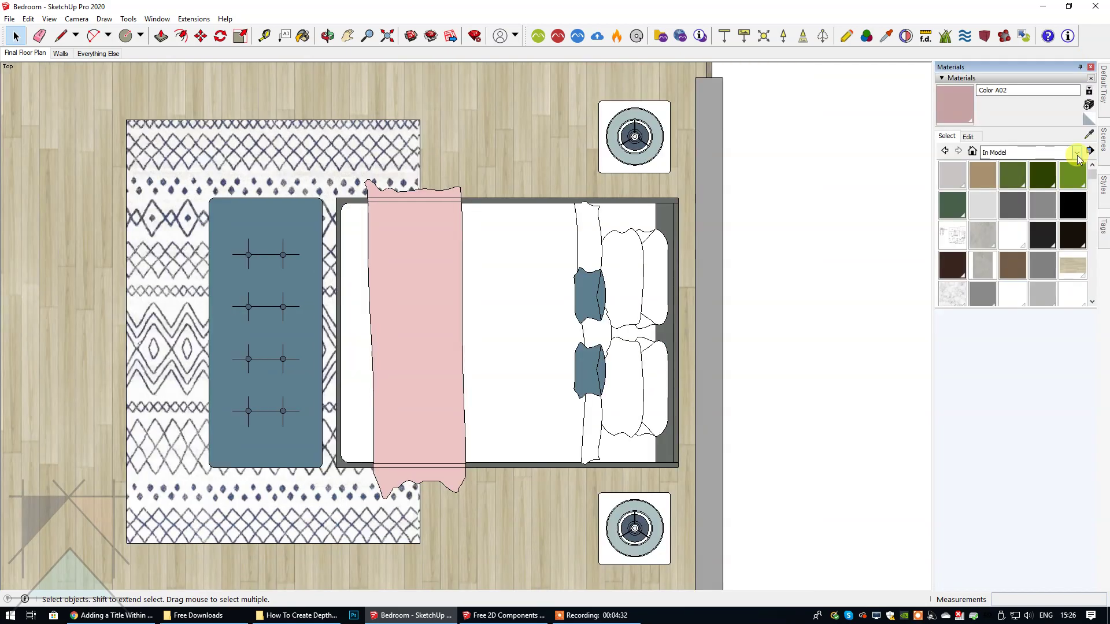
left_click(1089, 136)
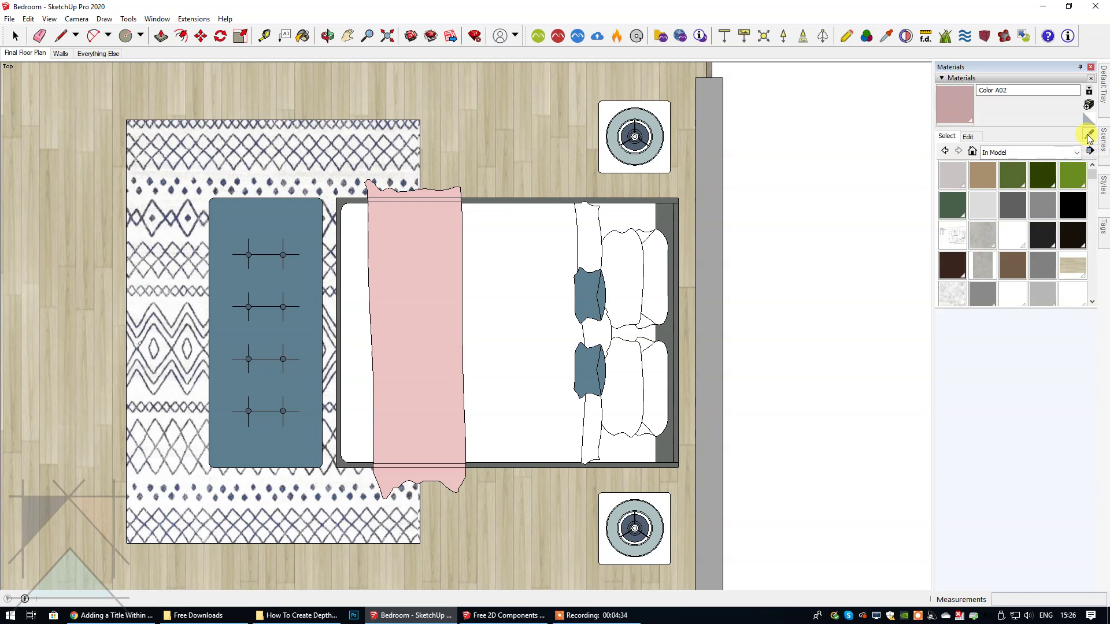
left_click(409, 290)
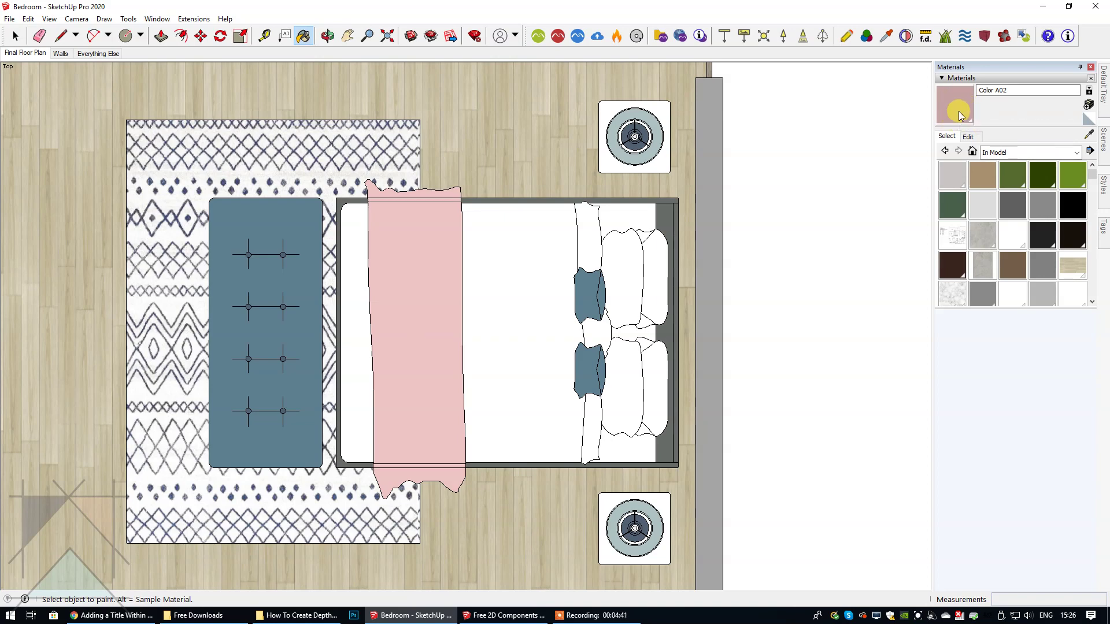
- Create a new material named Dark Pink at RGB 198, 163, 163 from the sampled pink
left_click(1088, 105)
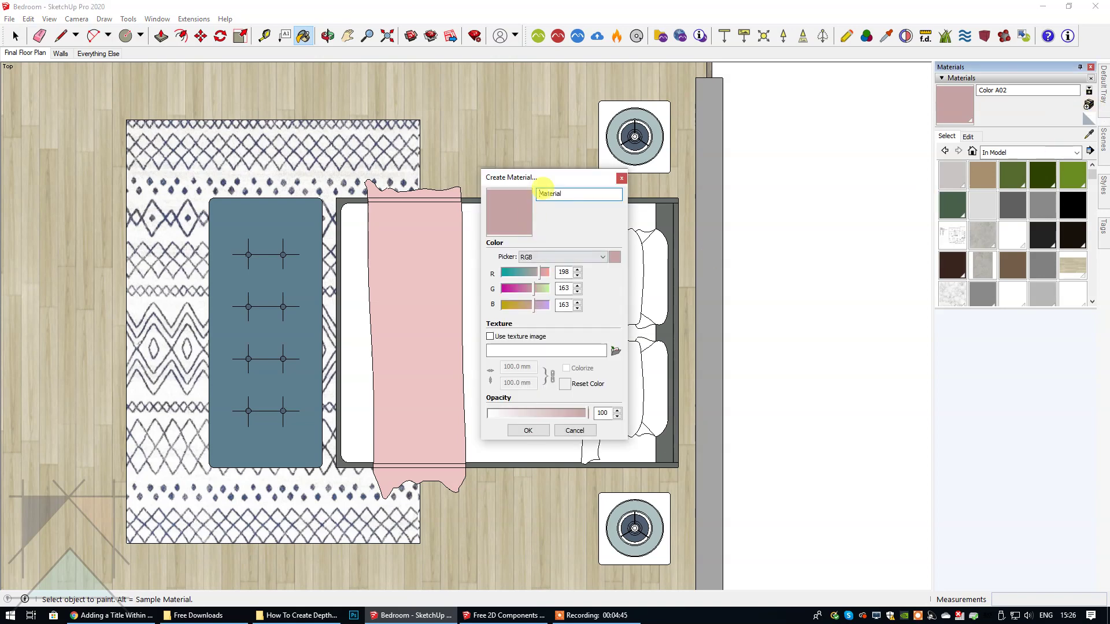
key("BackSpace")
key("BackSpace")
key("BackSpace")
key("BackSpace")
key("BackSpace")
key("BackSpace")
key("BackSpace")
key("BackSpace")
type("Das")
left_click(528, 429)
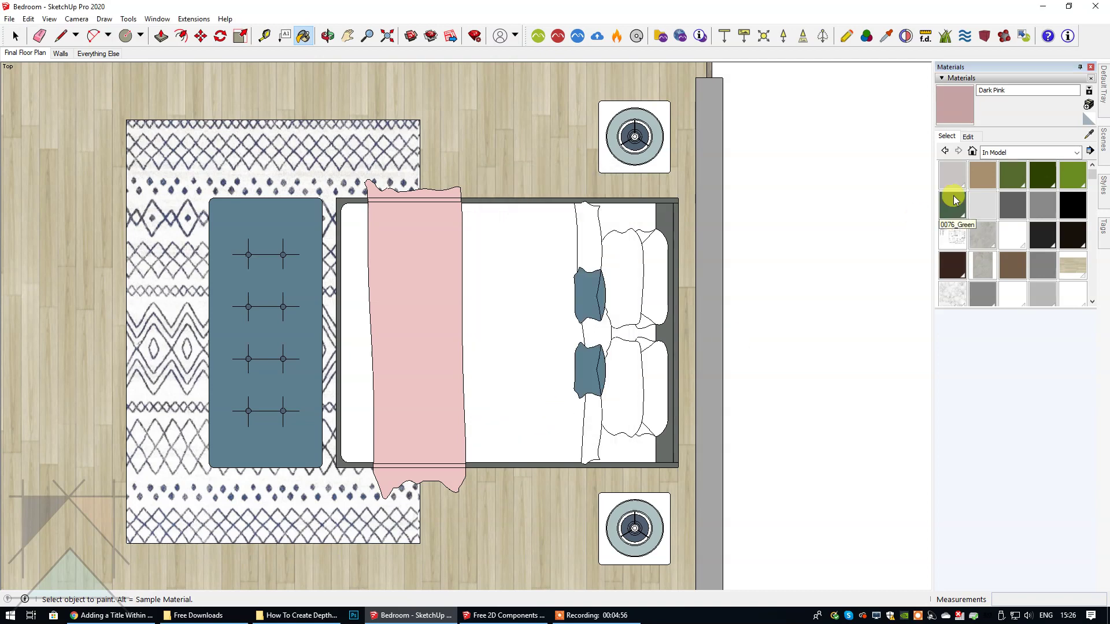
- Lower Dark Pink's brightness on the colour wheel, giving RGB 178, 146, 146
left_click(968, 137)
left_click(989, 164)
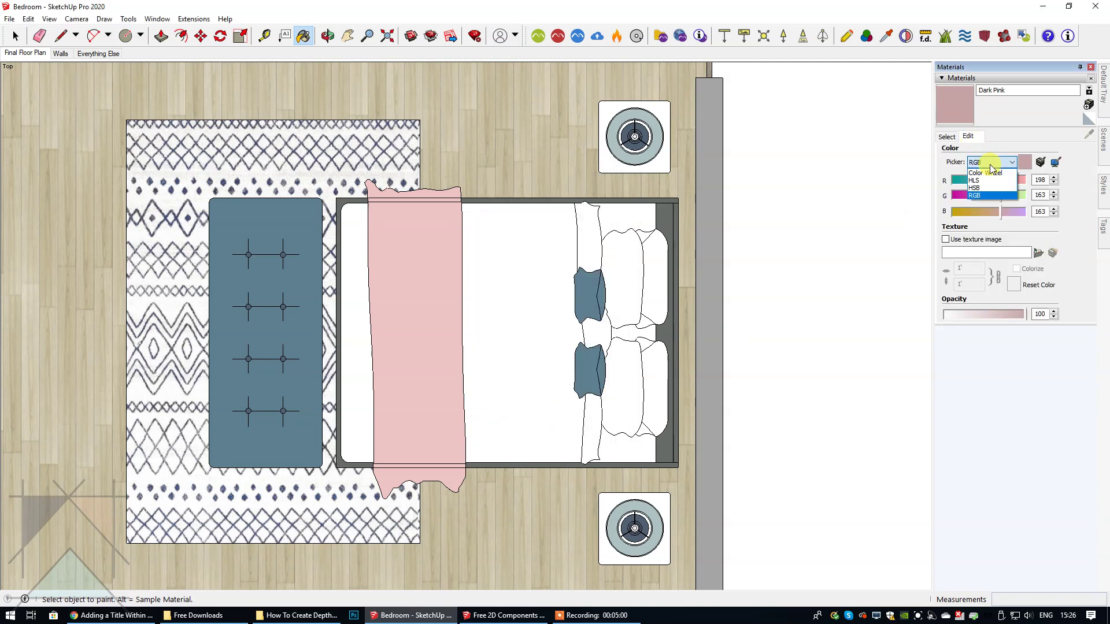
left_click(993, 172)
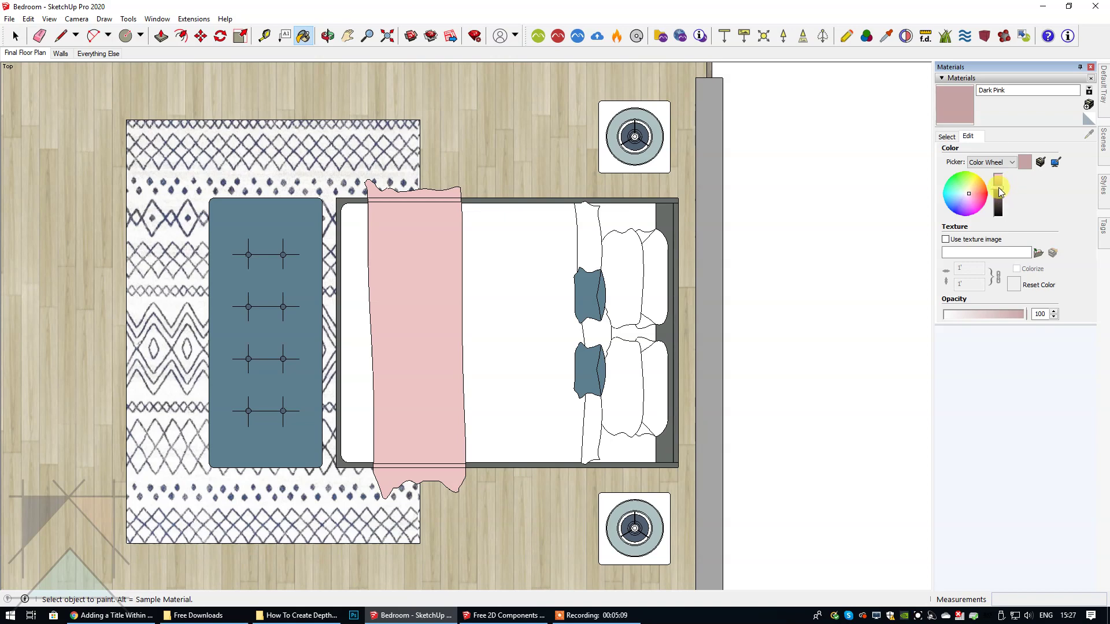
left_click(997, 187)
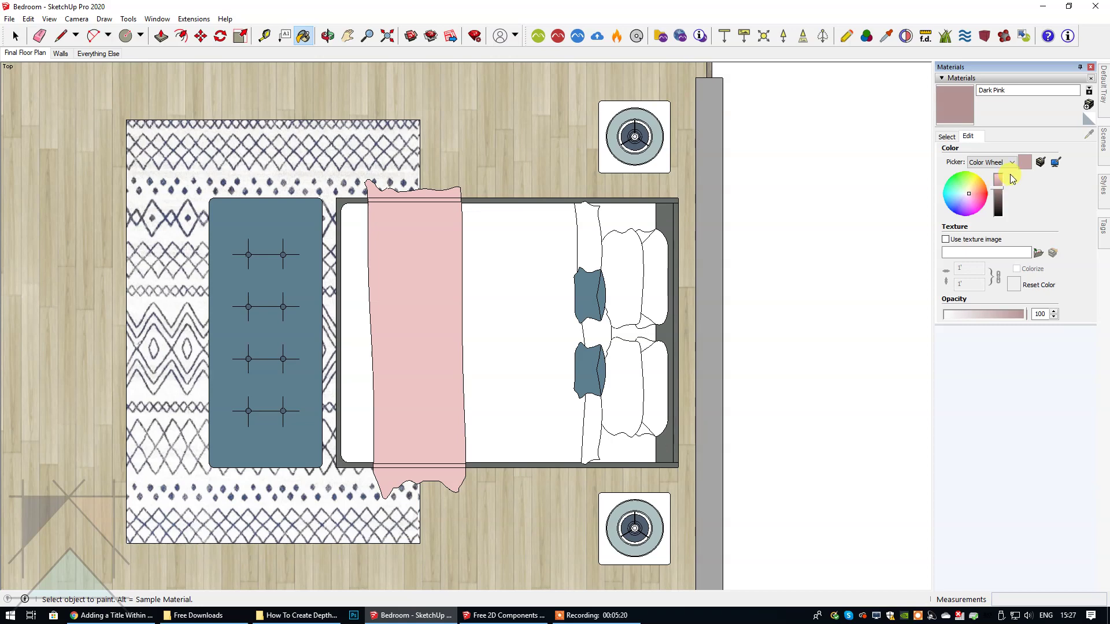
left_click(1000, 163)
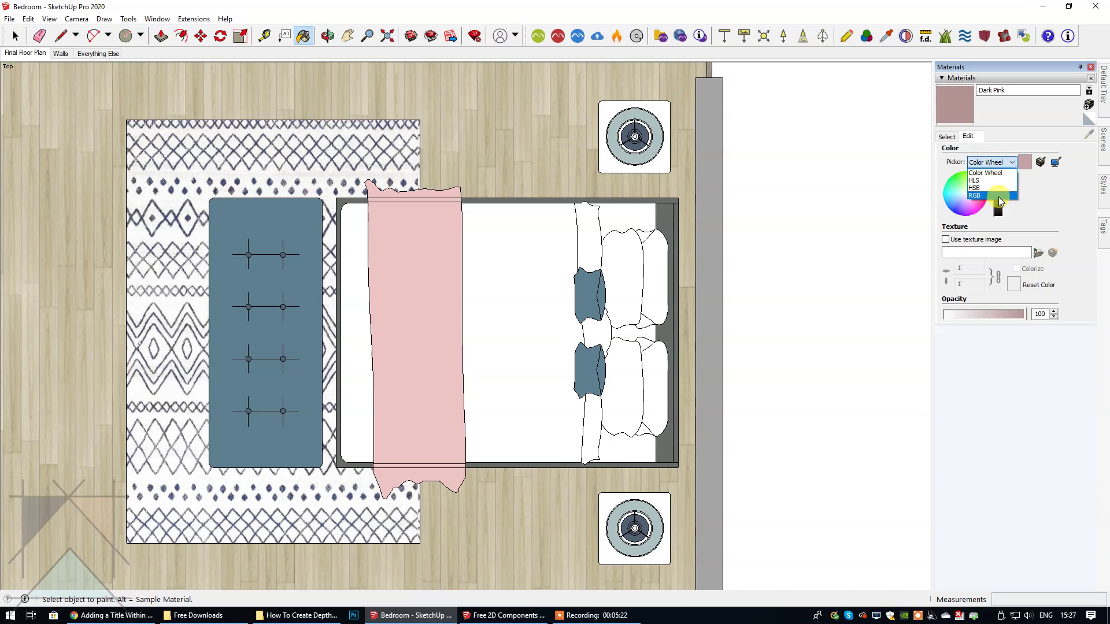
left_click(998, 197)
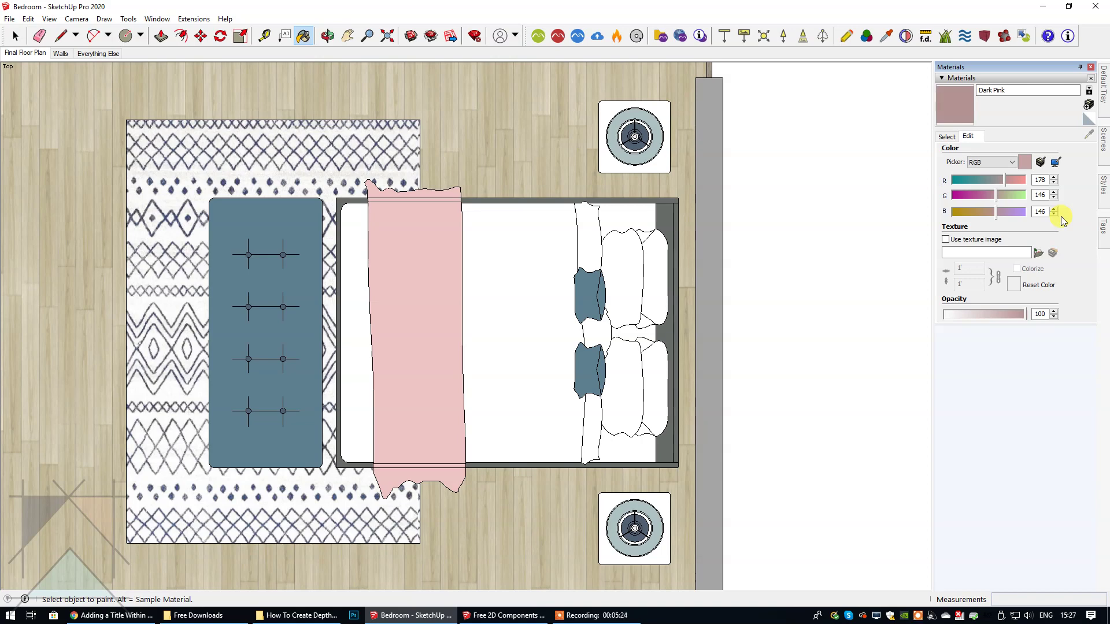
left_click(1039, 212)
- Paint the throw's top and bottom overhang strips Dark Pink, then return to Select
left_click(426, 187)
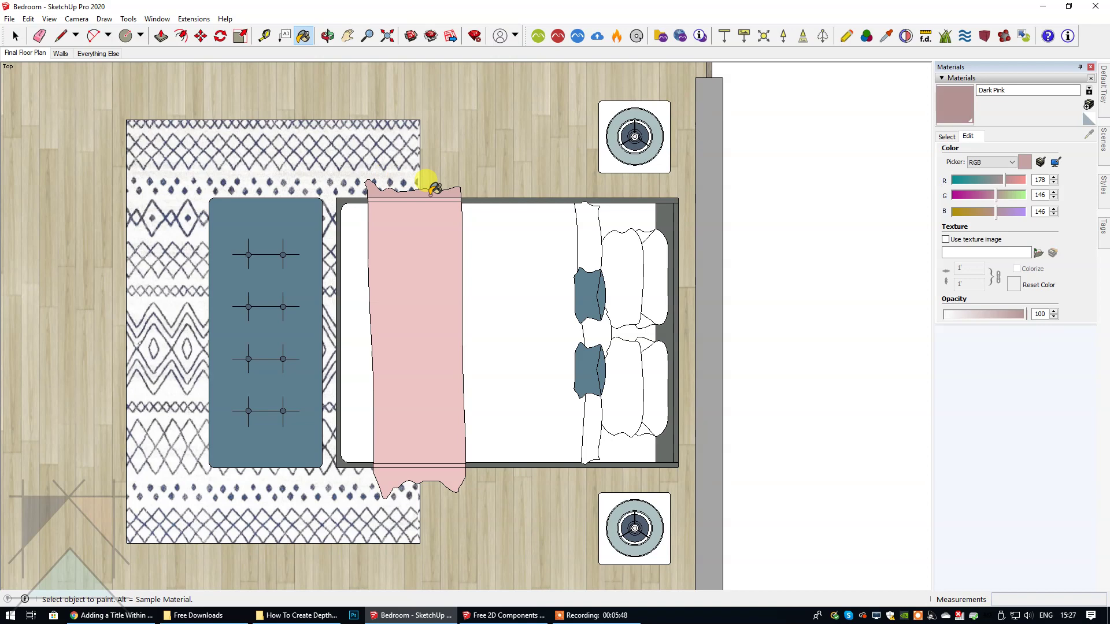
left_click(455, 471)
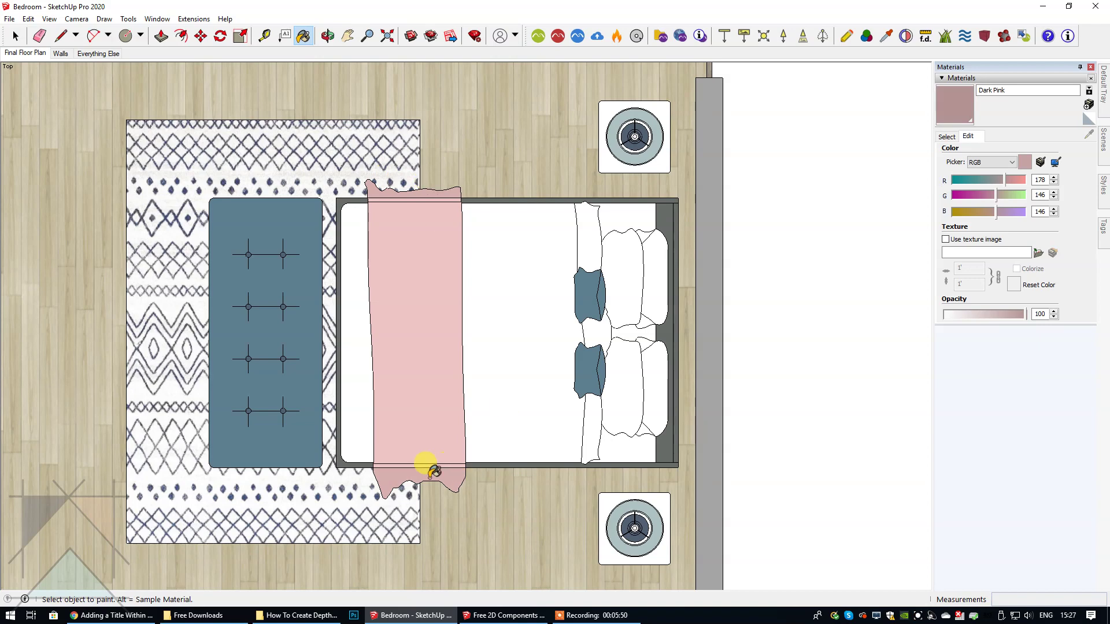
left_click(15, 36)
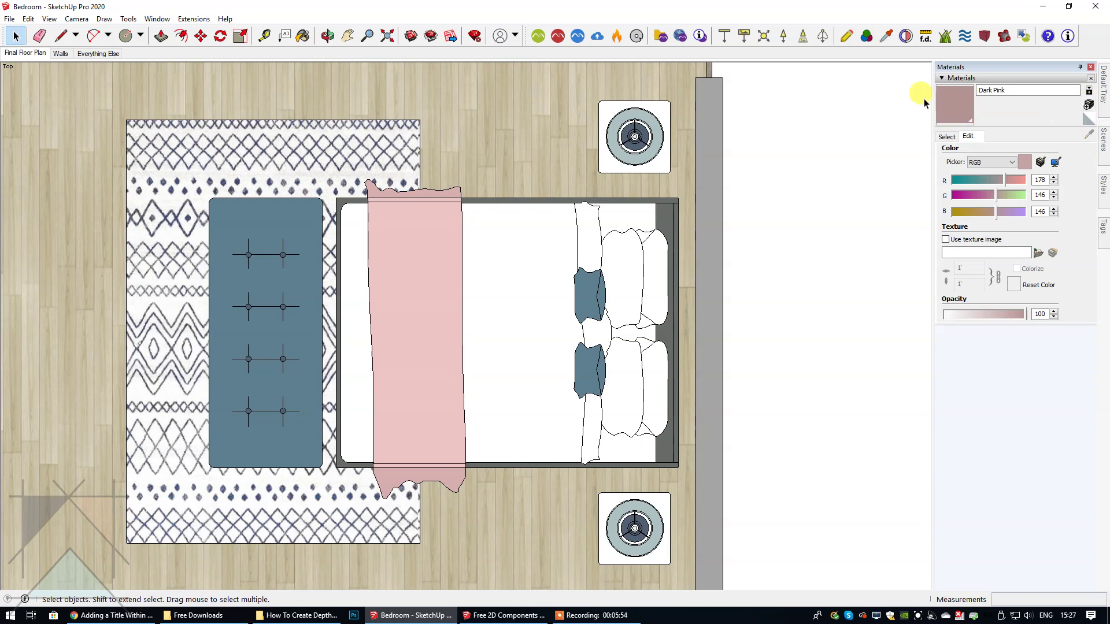
- Create a new material named Mid Pink and lighten it on the colour wheel
left_click(1089, 105)
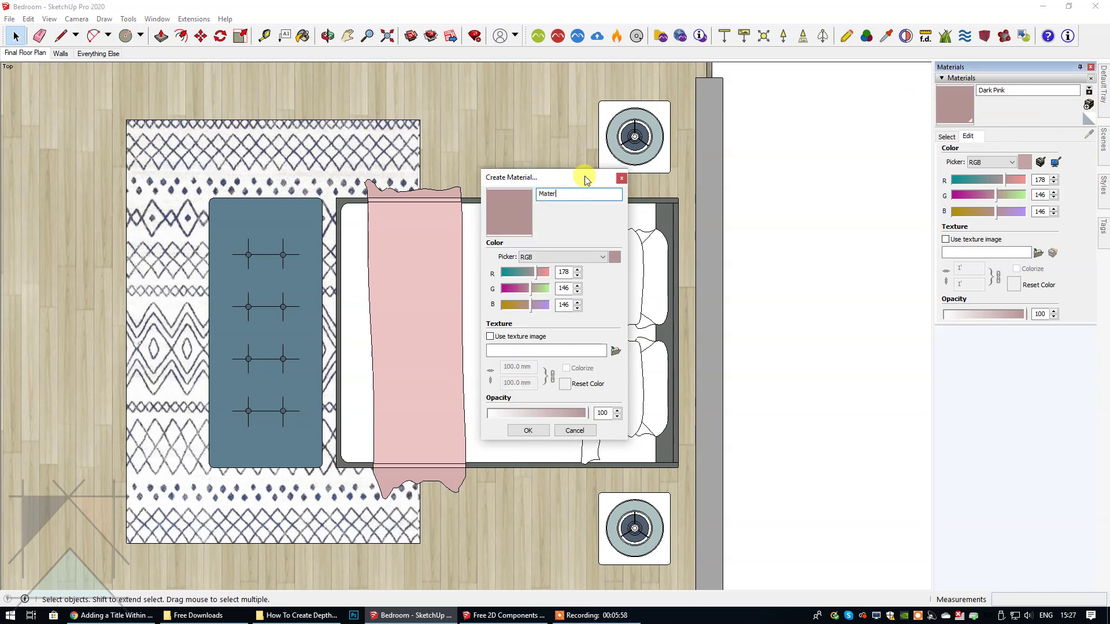
key("BackSpace")
key("BackSpace")
type("id Pink")
left_click(527, 430)
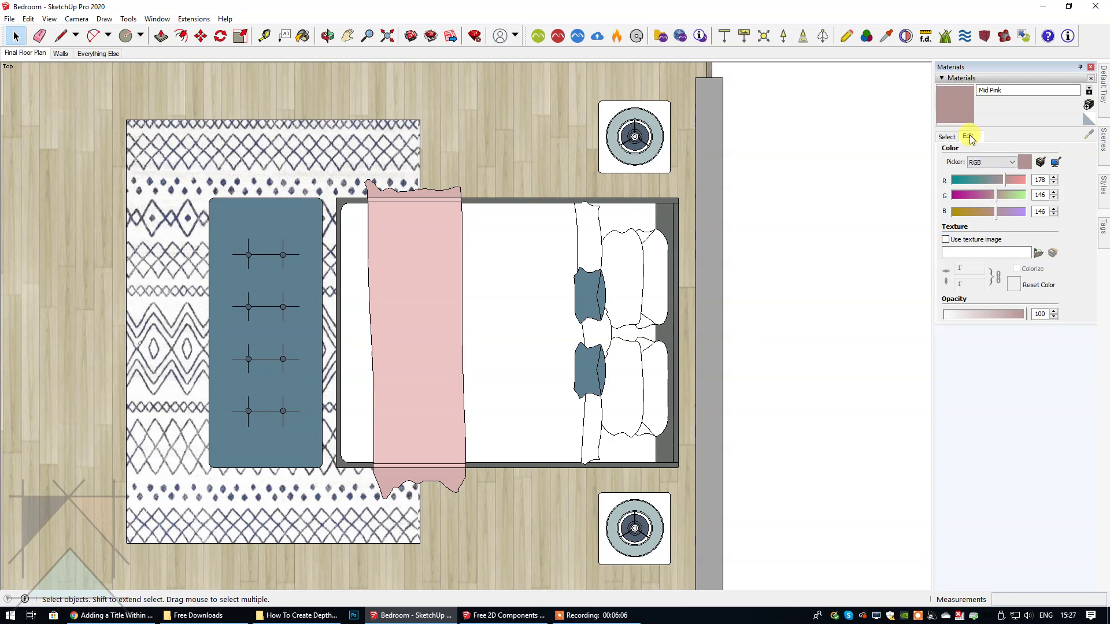
left_click(989, 164)
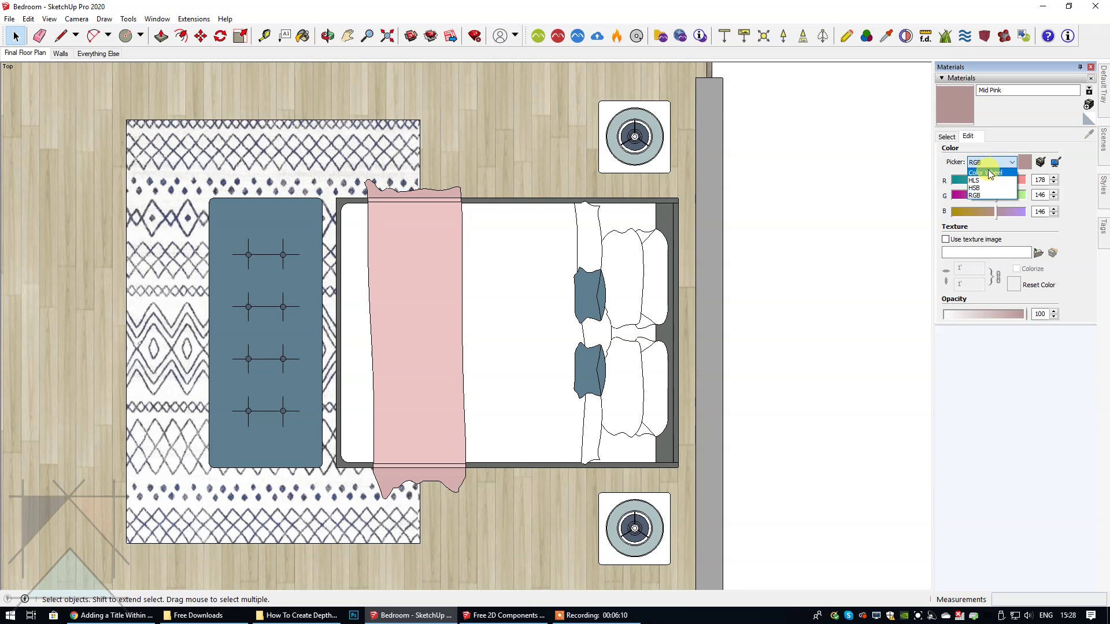
left_click(987, 173)
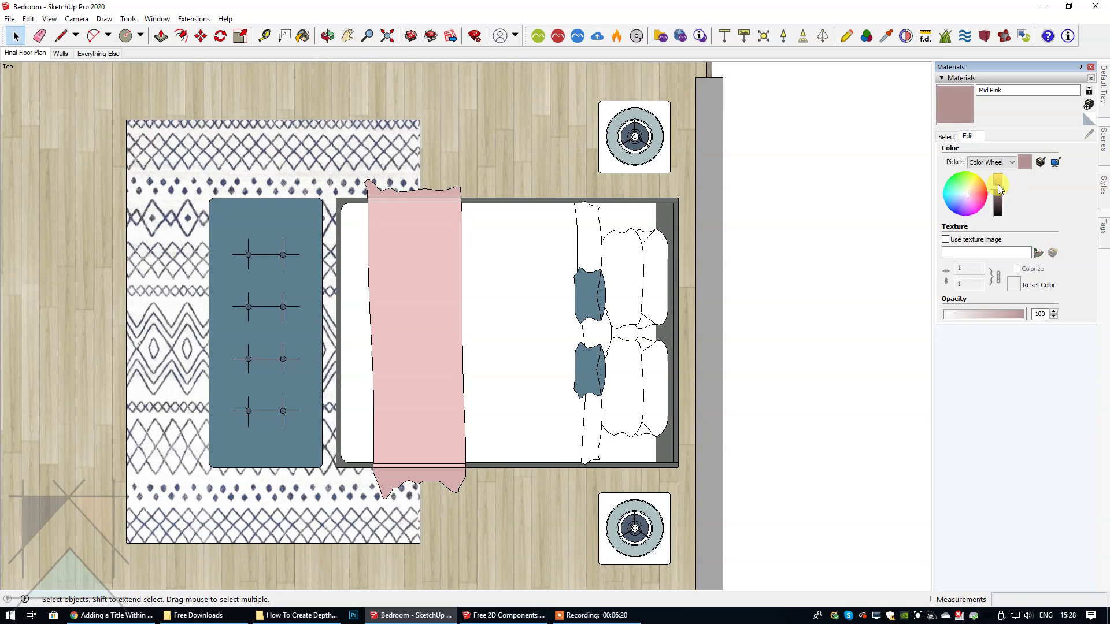
left_click(997, 183)
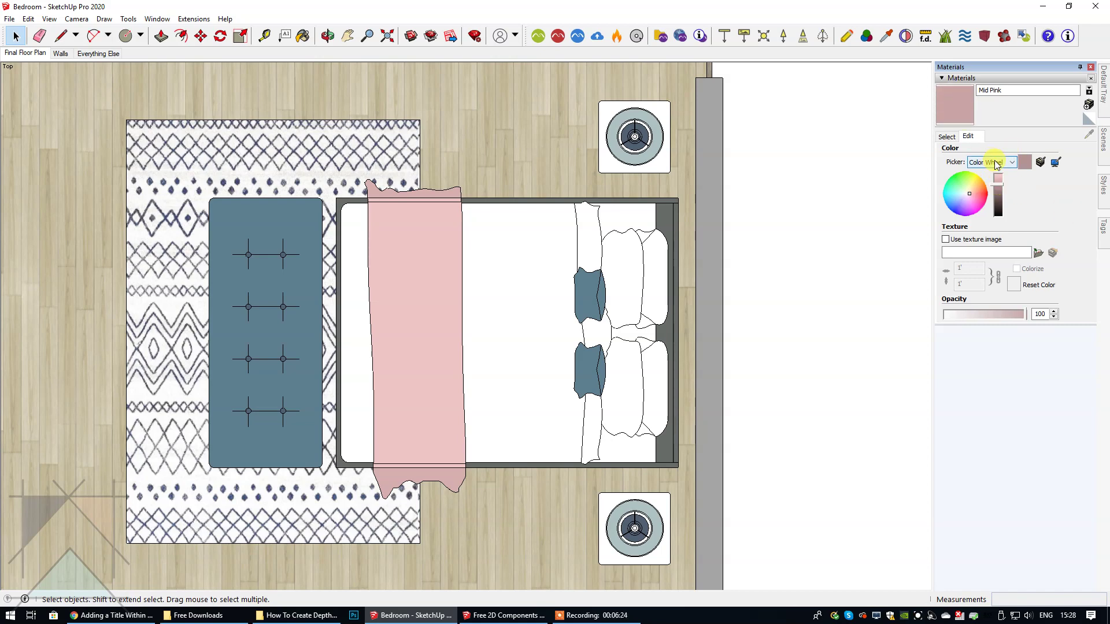
left_click(996, 164)
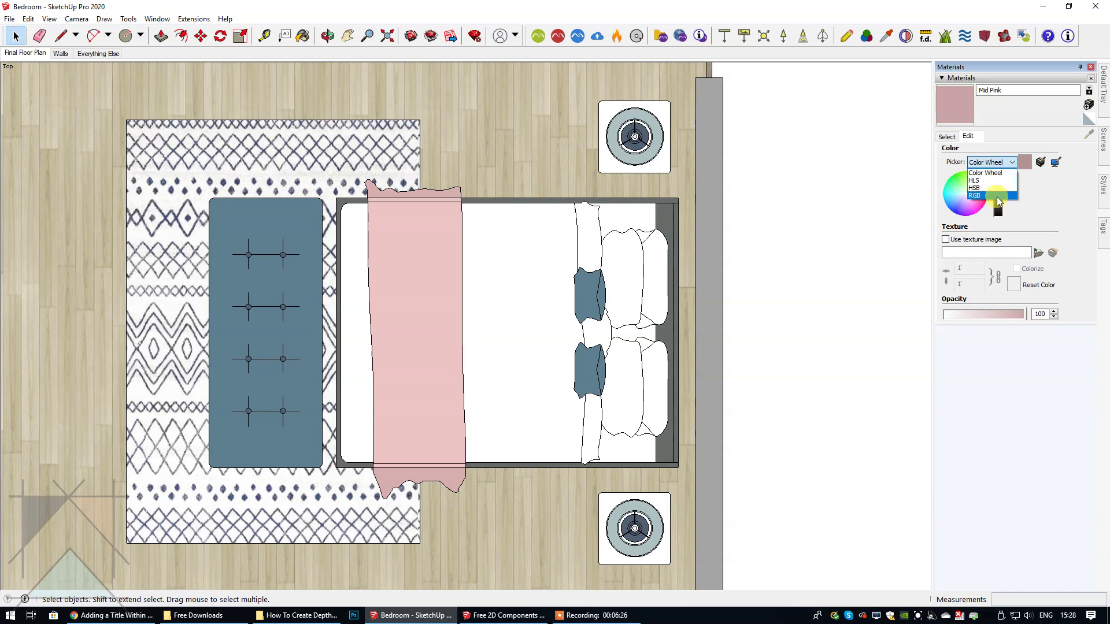
left_click(996, 196)
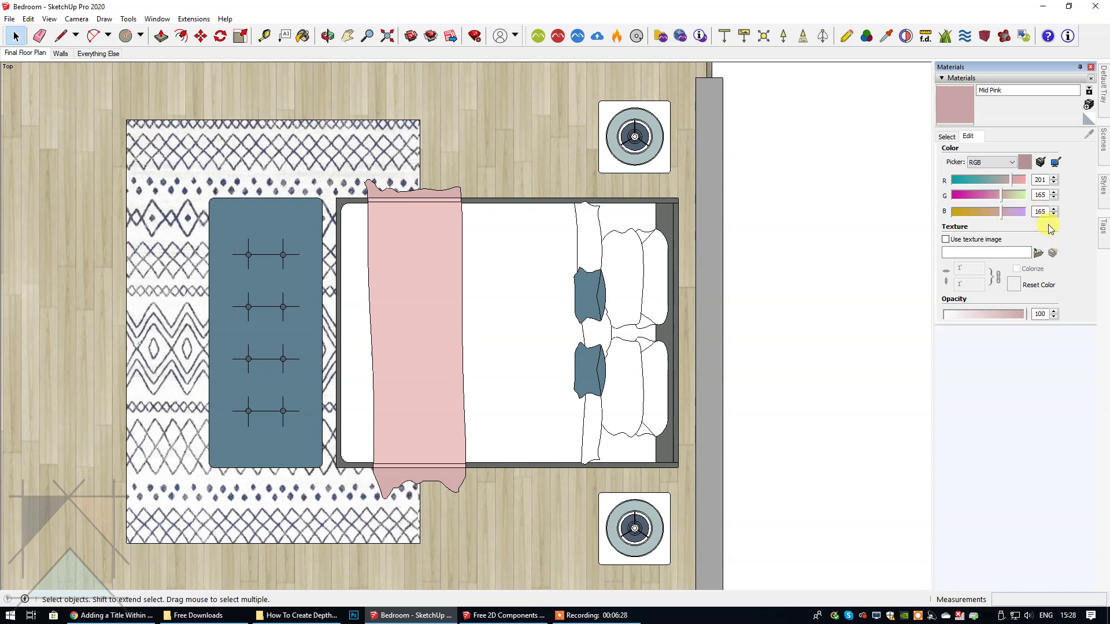
- Enter Mid Pink's RGB values as 191, 156, 156
left_click(1039, 180)
type("0")
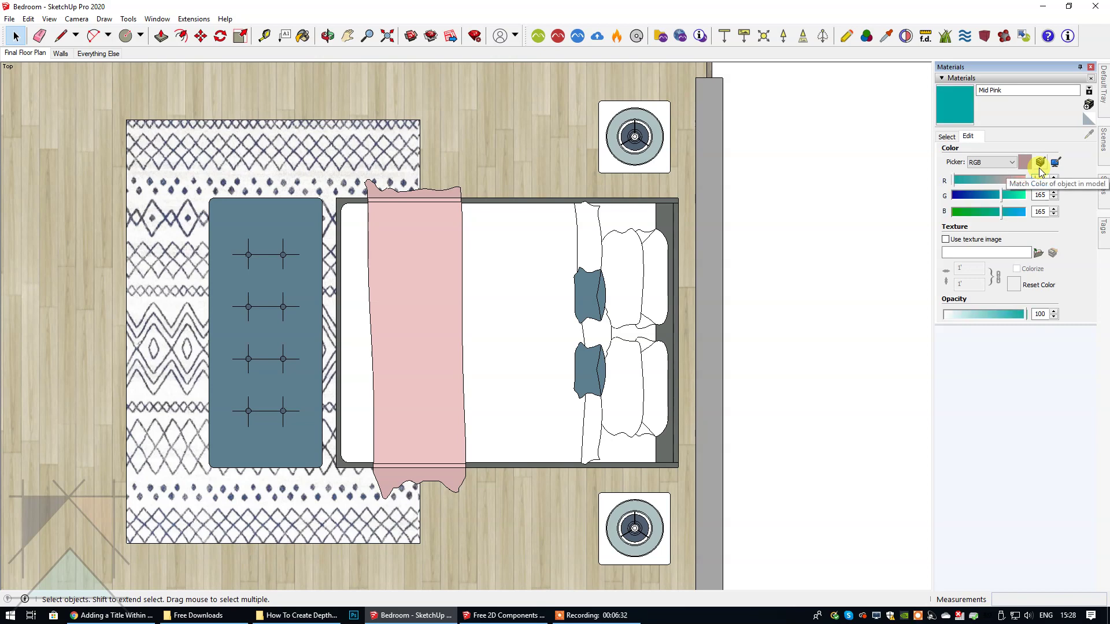
type("201")
left_click(1043, 195)
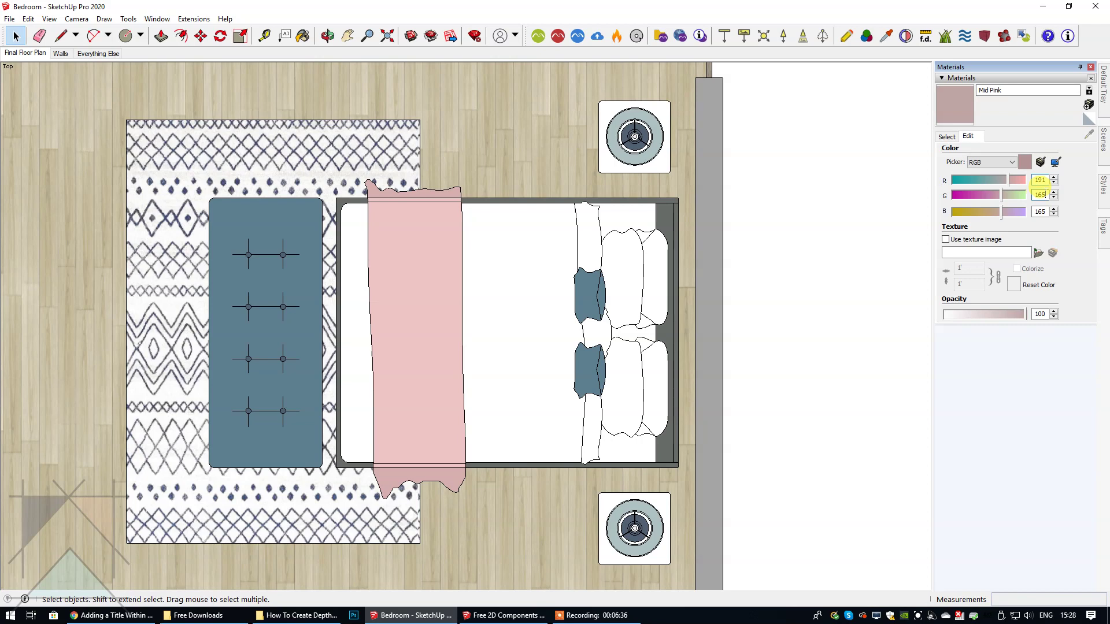
key("BackSpace")
key("BackSpace")
key("BackSpace")
type("156")
left_click(1047, 212)
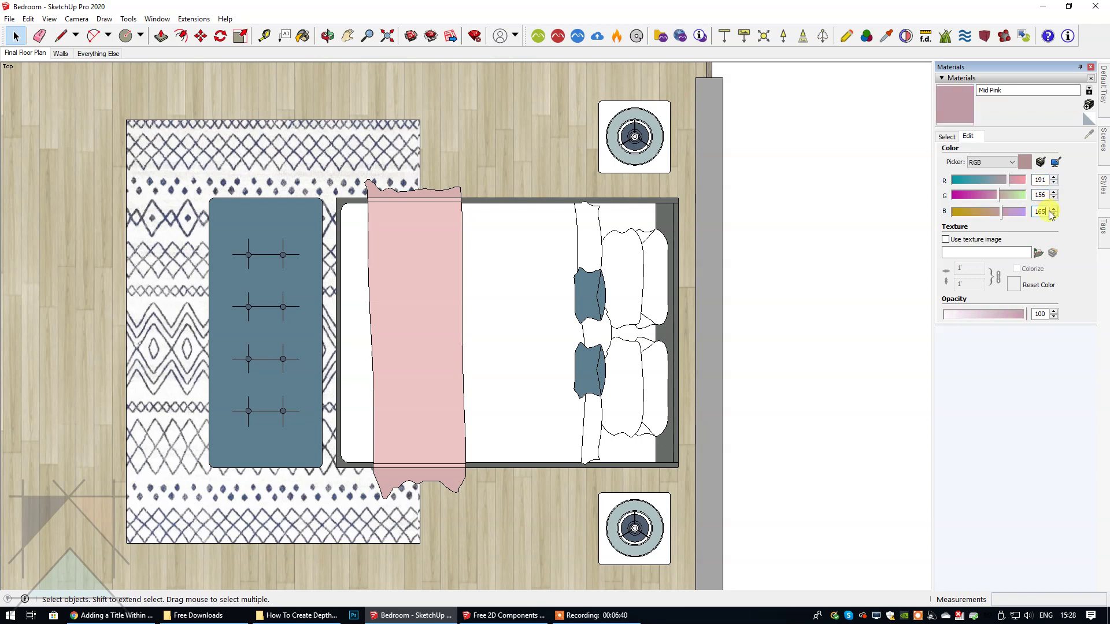
key("BackSpace")
key("BackSpace")
key("BackSpace")
type("156")
left_click(954, 104)
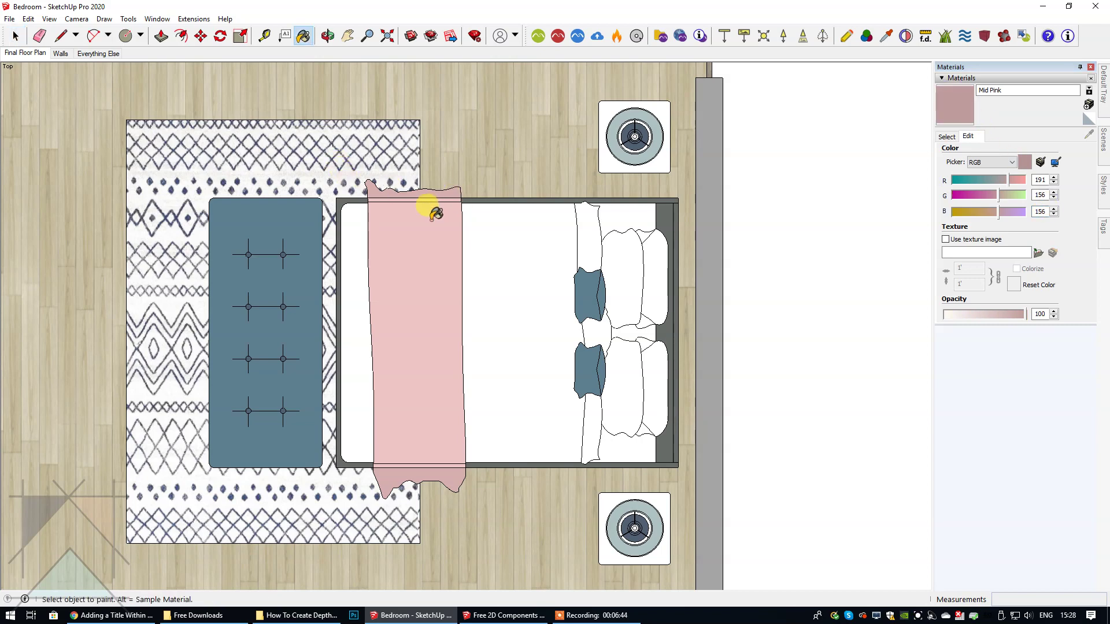
- Unpin the Materials tray so it auto-hides, and return to the whole-room floor plan scene
scroll(440, 202, "up", 3)
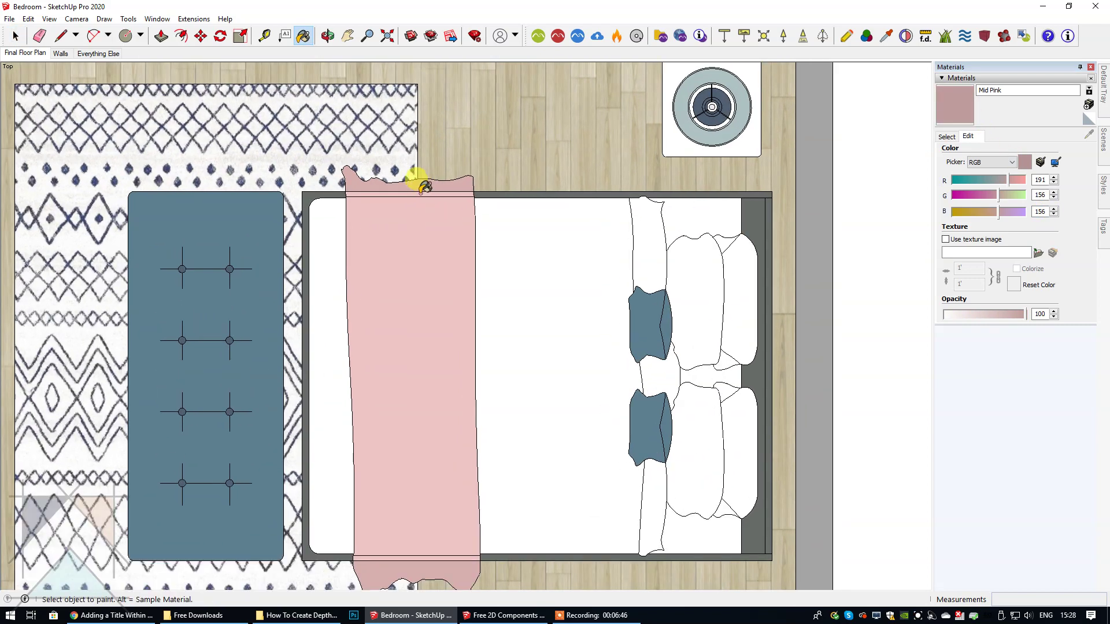
key("h")
left_click_drag(438, 316, 459, 215)
key("b")
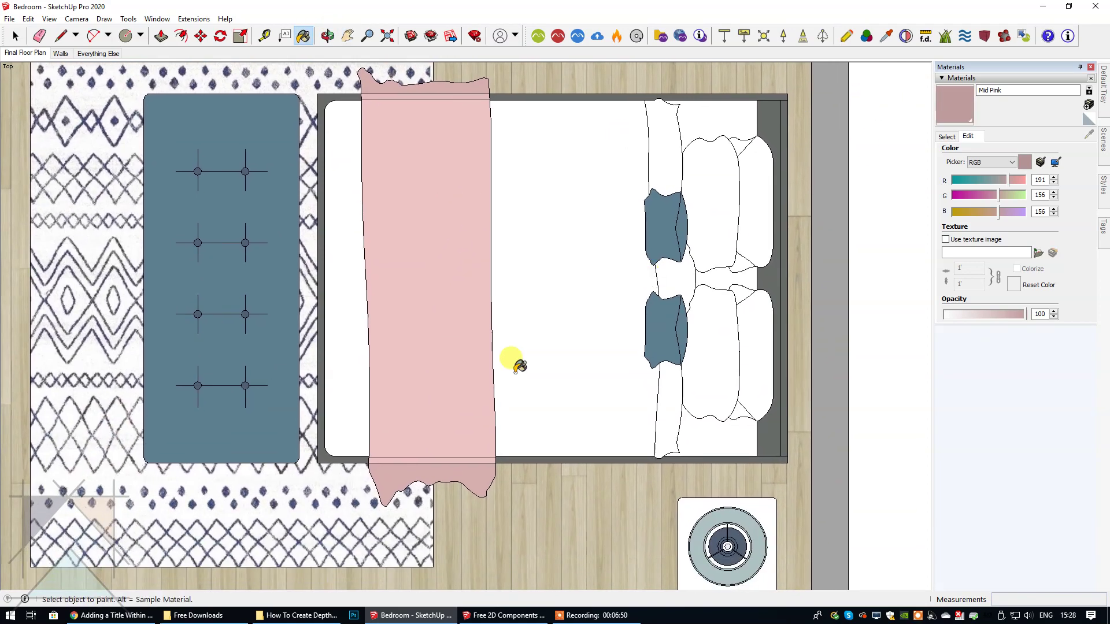
scroll(434, 434, "up", 2)
scroll(442, 471, "down", 4)
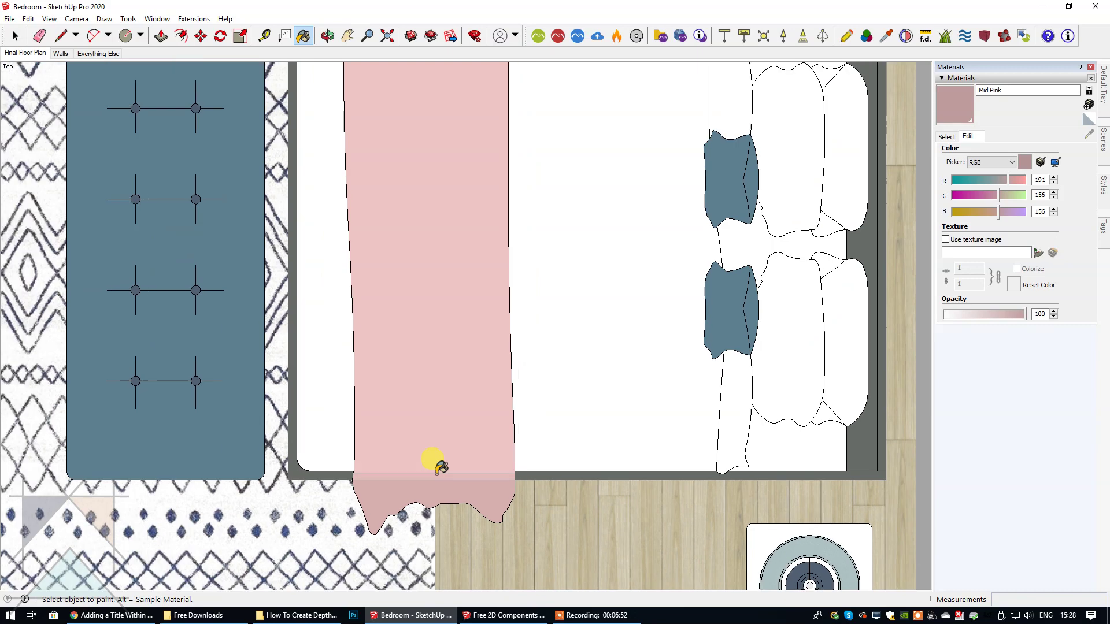
left_click(16, 36)
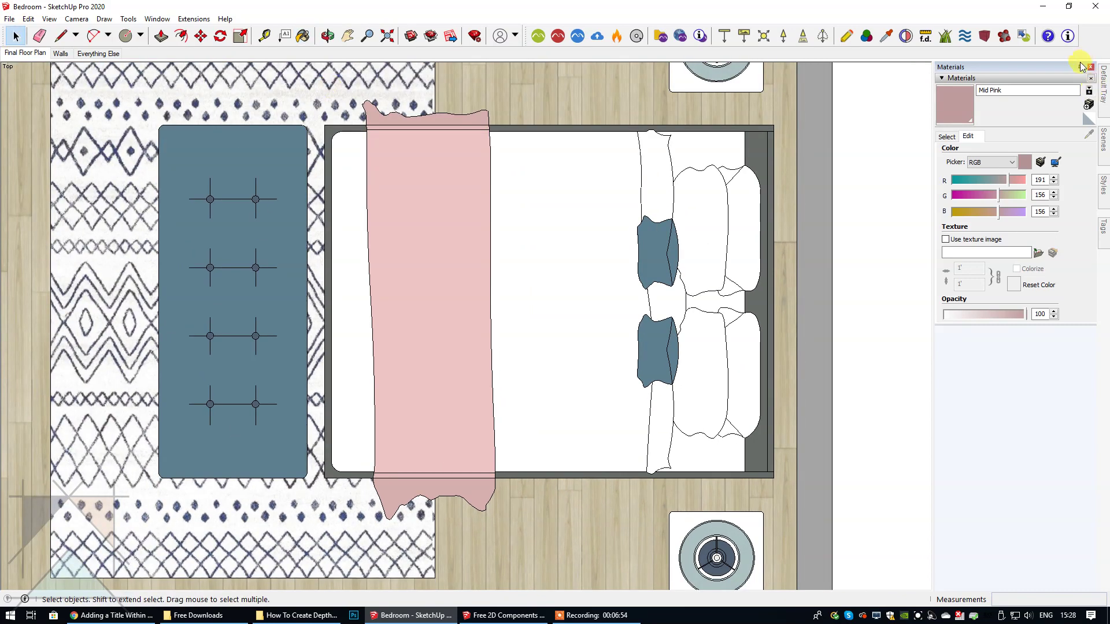
left_click(1079, 67)
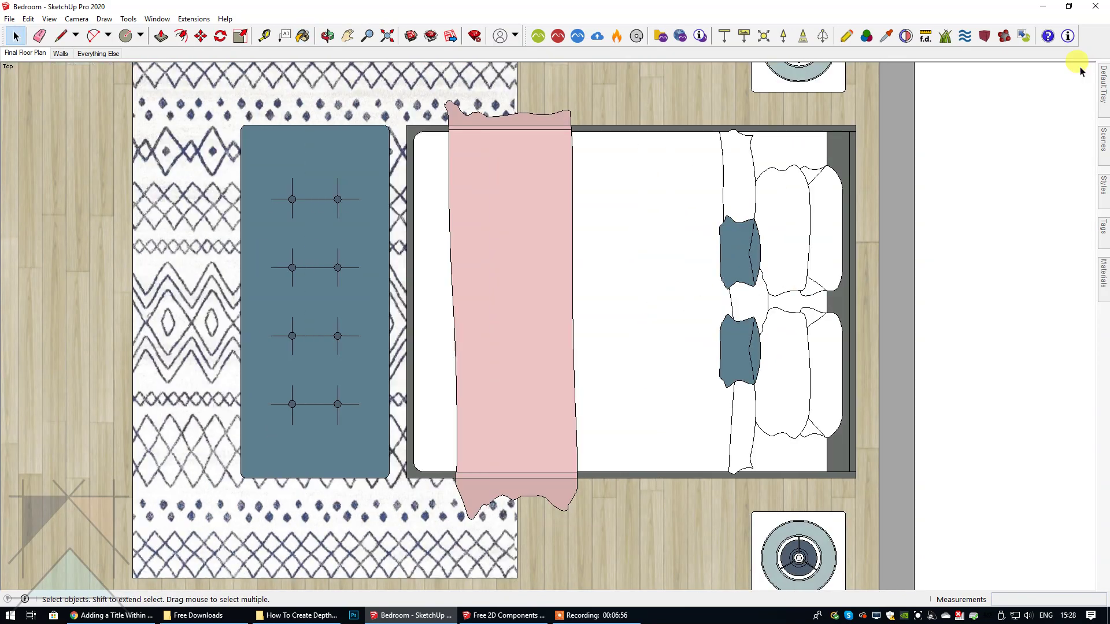
left_click(24, 52)
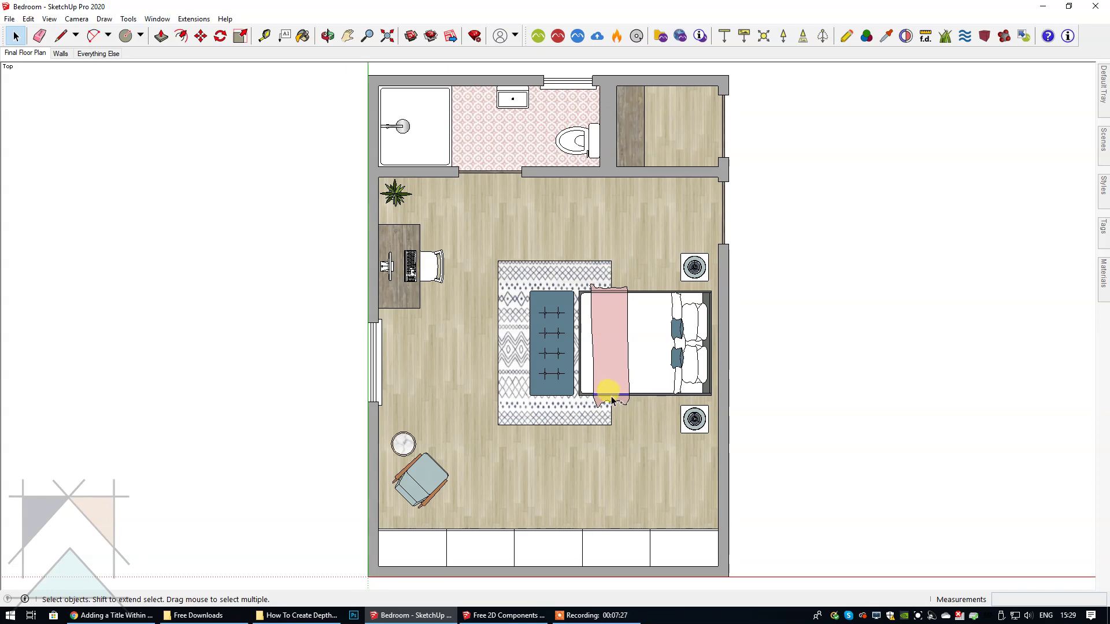
- Select the throw's top and bottom edge lines and hide them with Edit > Hide
left_click(610, 396)
left_click(601, 293, "shift")
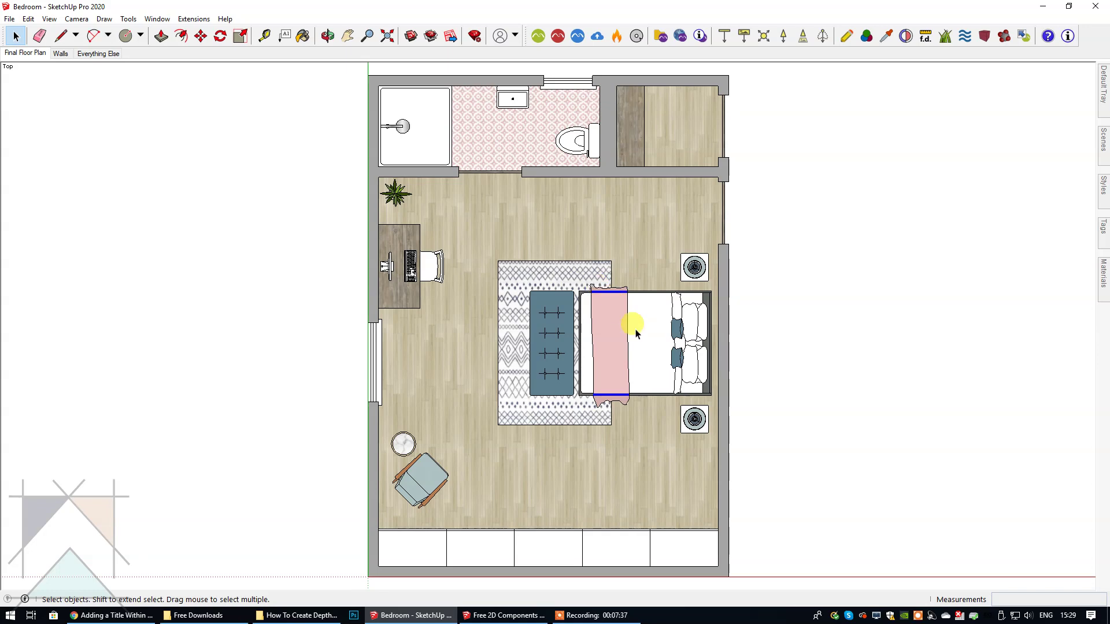
left_click(27, 19)
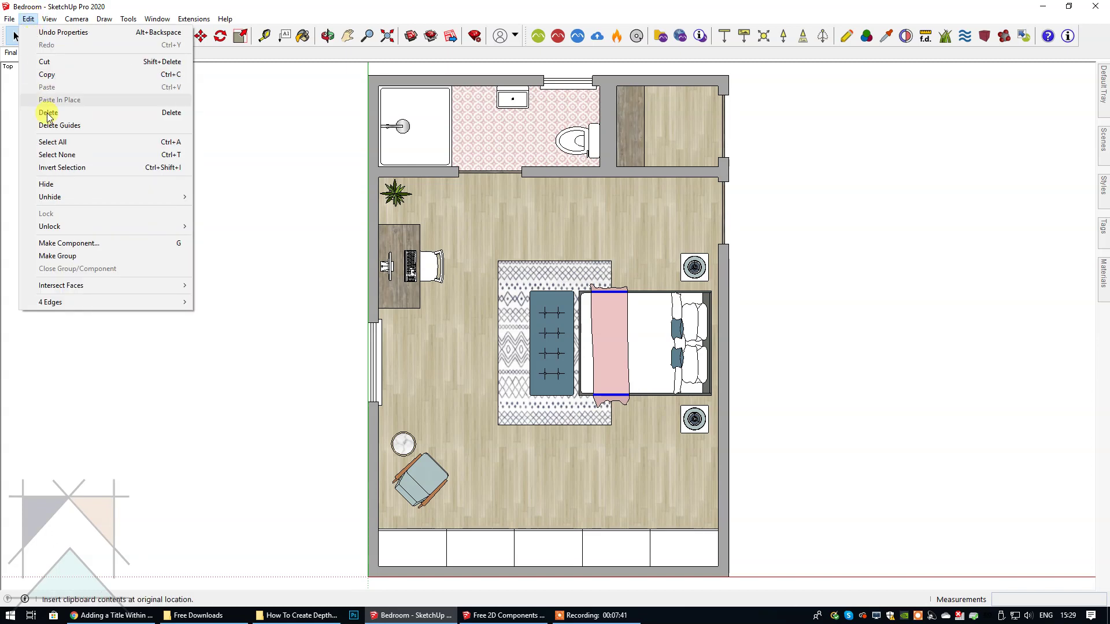
left_click(64, 184)
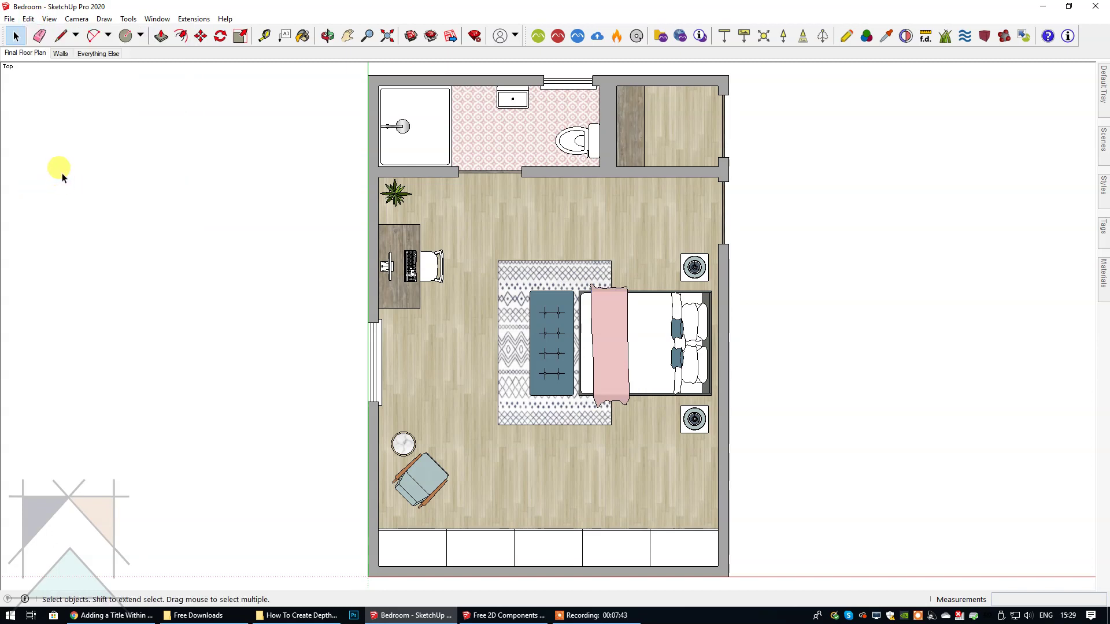
- Update the Final Floor Plan scene, then zoom and pan to inspect the bed and desk
right_click(25, 52)
left_click(52, 102)
scroll(857, 351, "up", 4)
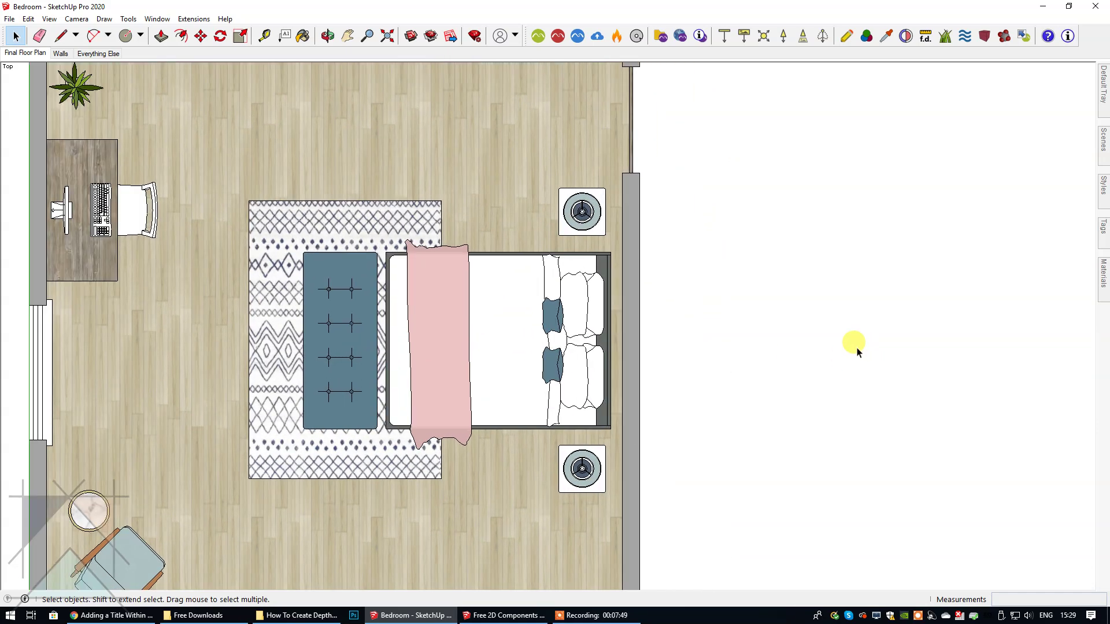
scroll(857, 351, "up", 2)
left_click(348, 35)
left_click_drag(405, 143, 656, 154)
left_click(16, 36)
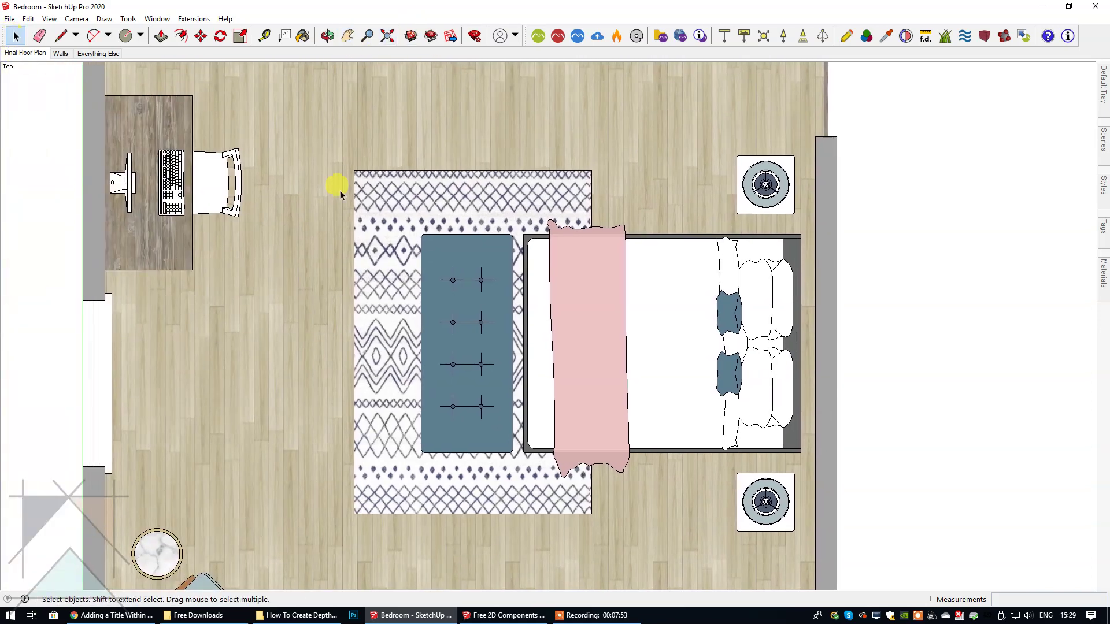